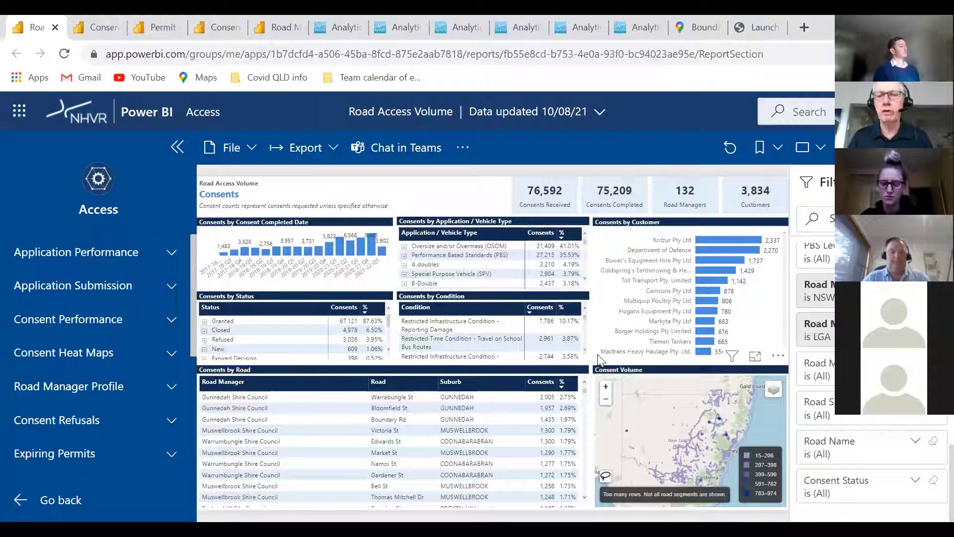
Filter the Road Access Volume consents to 2020-21 Q4, and switch to the Consent Performance monthly statistics for Jul 2021
click(375, 255)
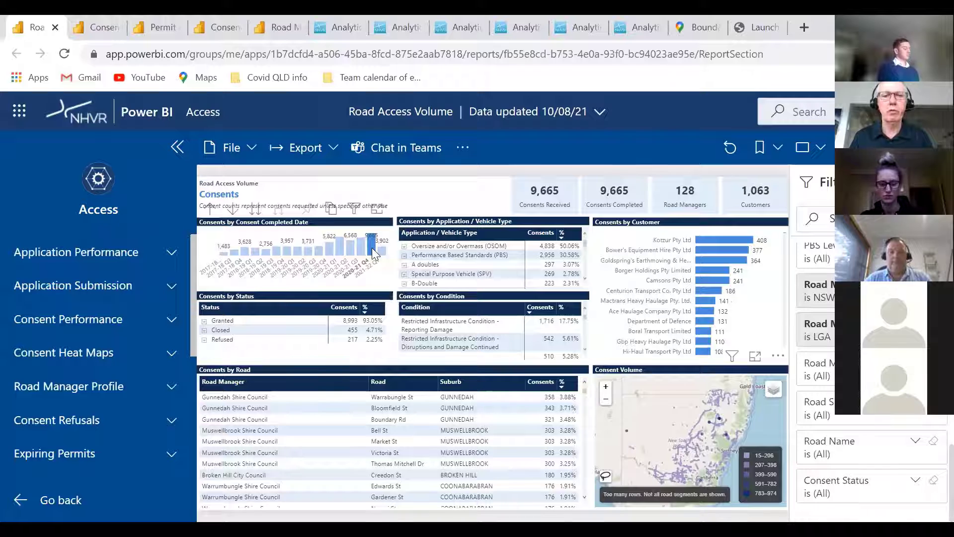
click(104, 34)
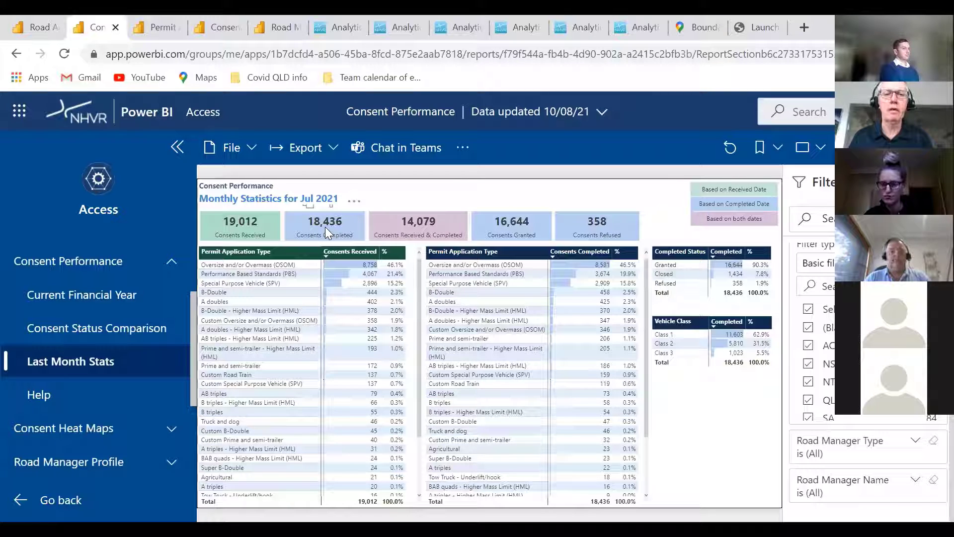
mouse_move(325, 227)
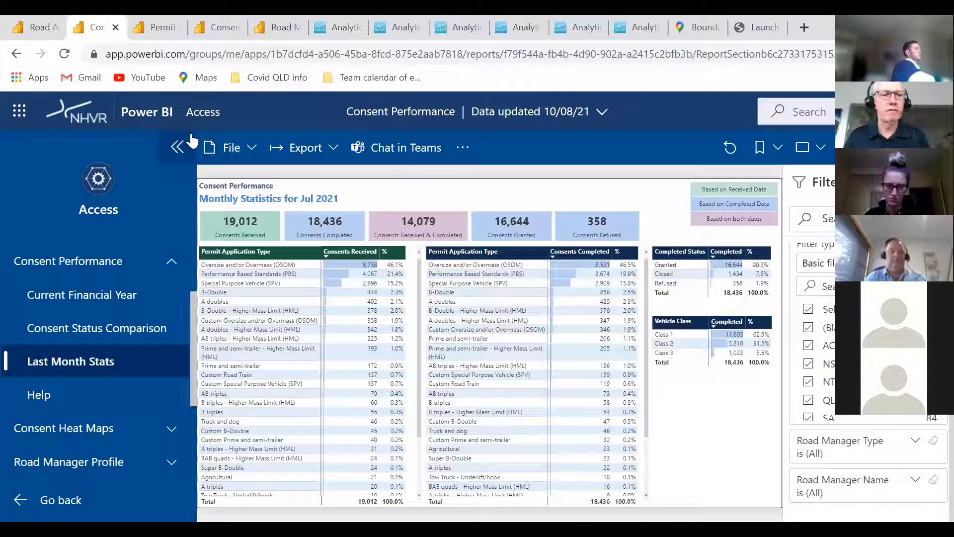
Open the Permit Application Duration report and compare its quarterly and monthly views, finishing on Month
click(167, 34)
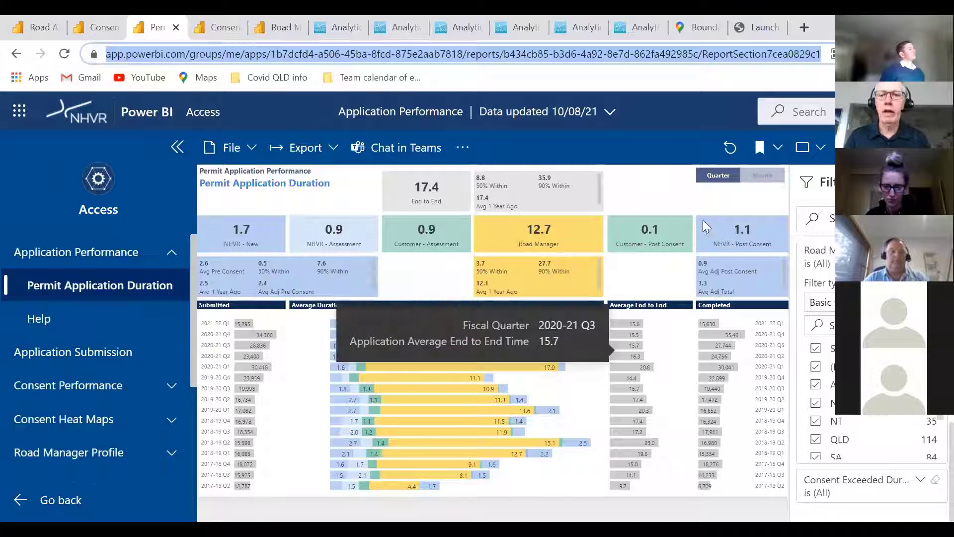
click(763, 177)
click(763, 176)
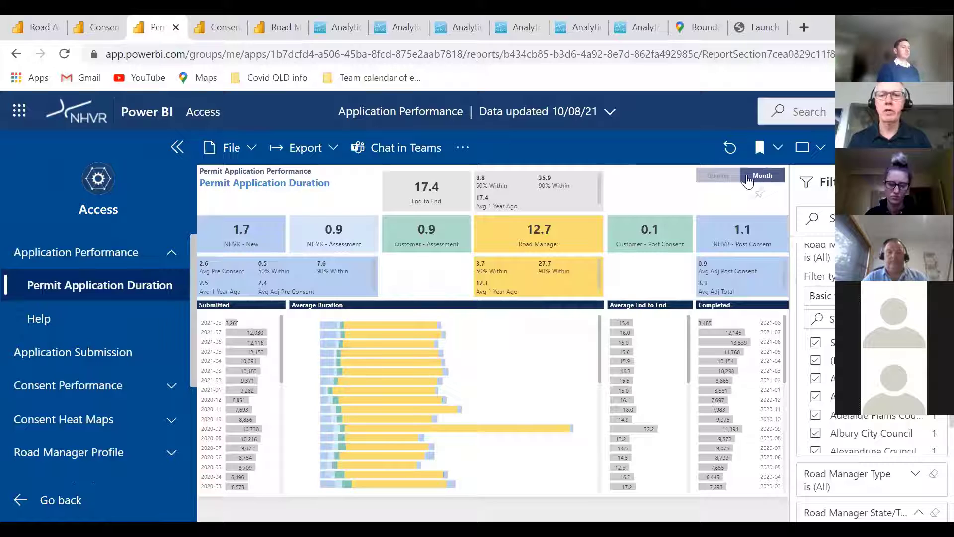
click(719, 177)
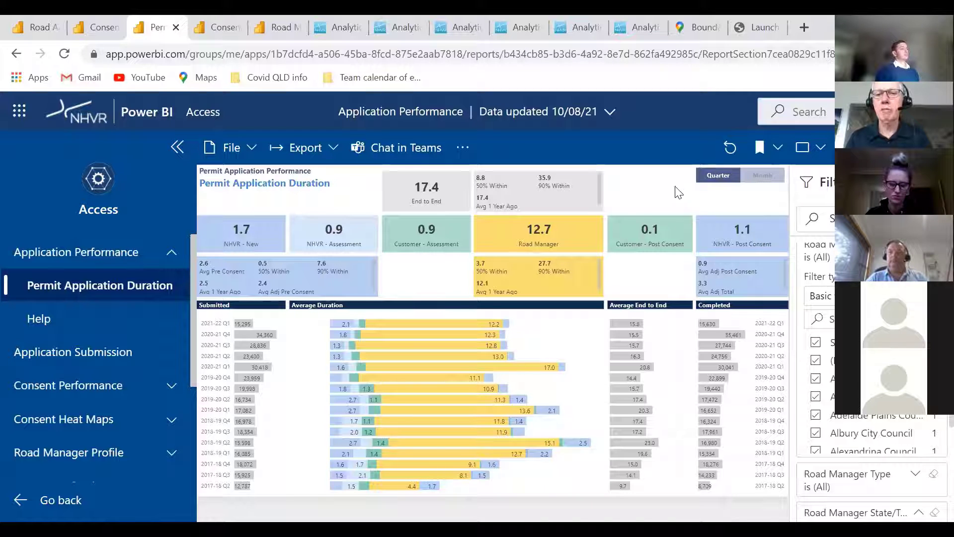
click(767, 178)
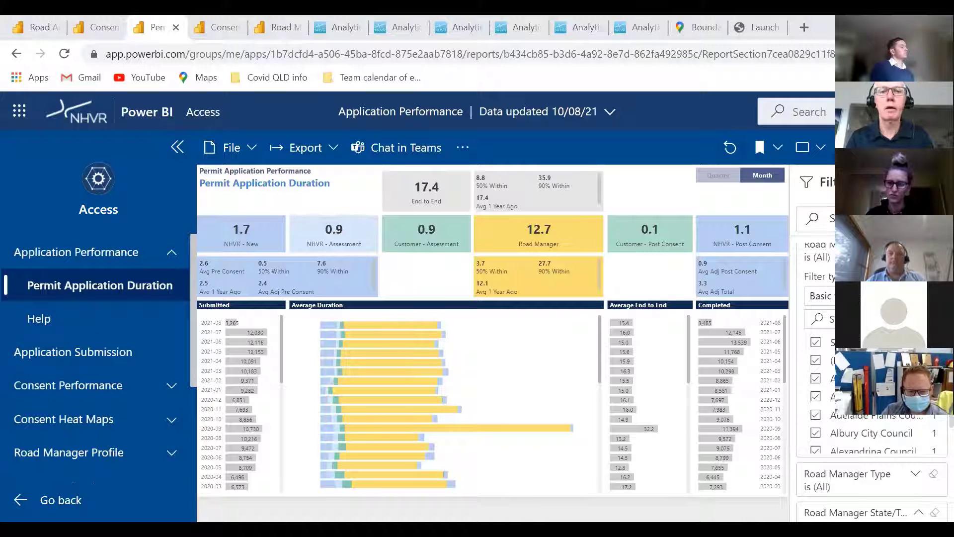
Open the Consent Status Comparison report in the maximized browser window and collapse the report navigation to widen the report
key(super+Down)
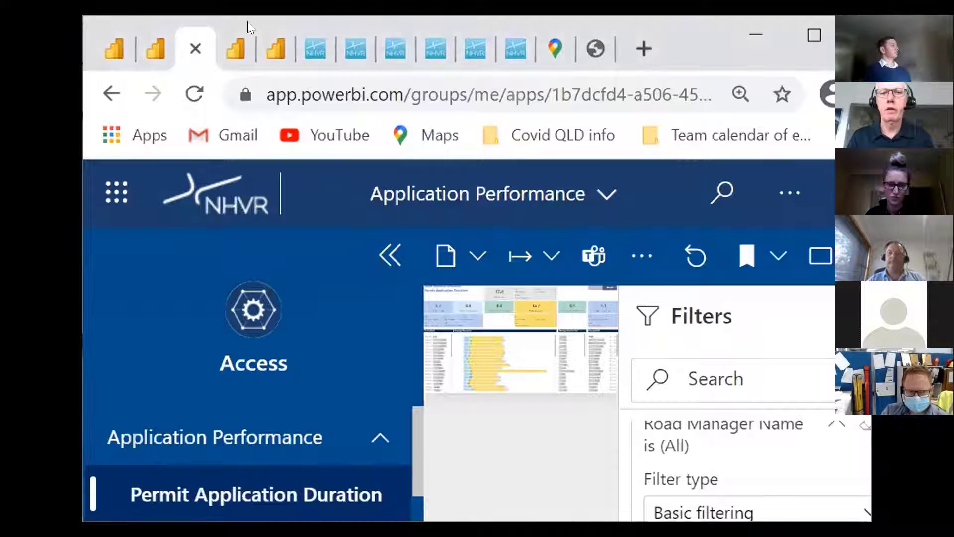
click(234, 44)
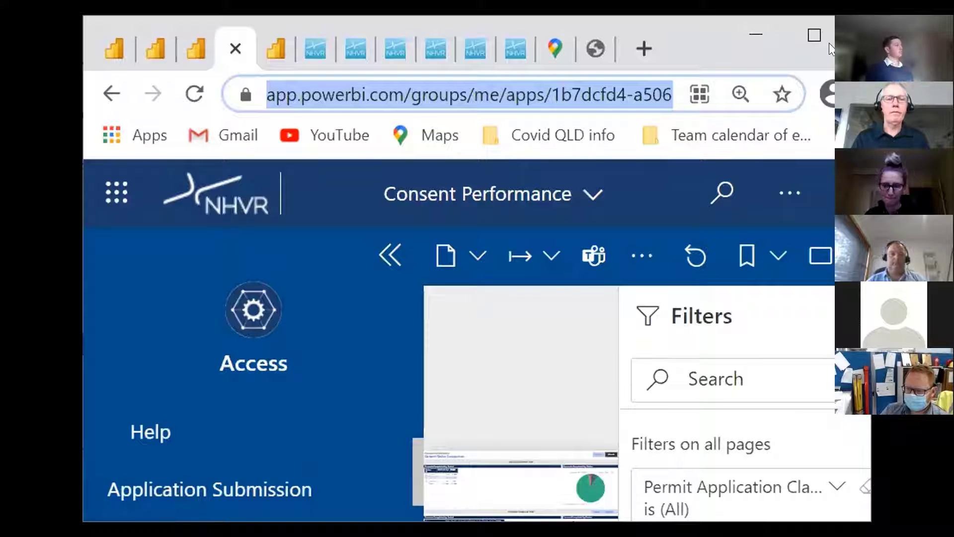
click(829, 43)
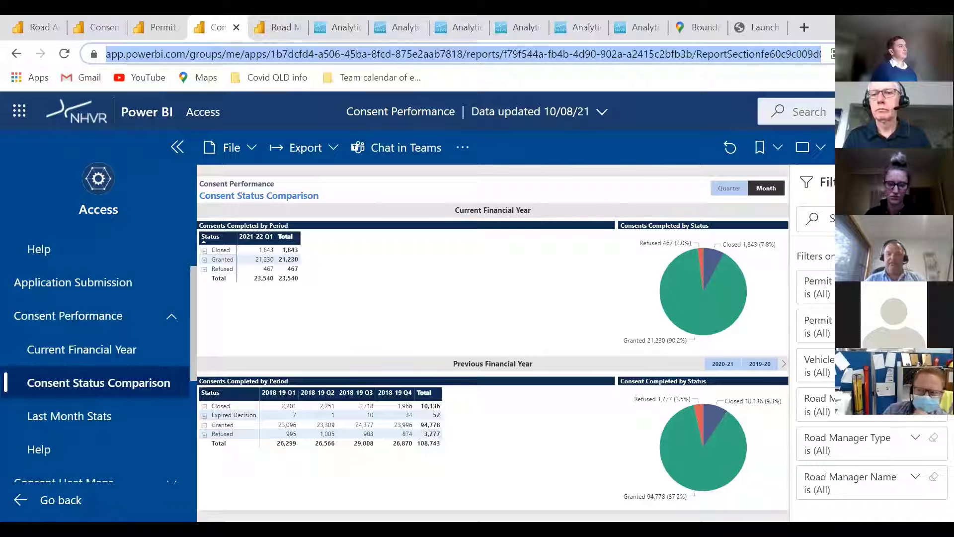
click(915, 281)
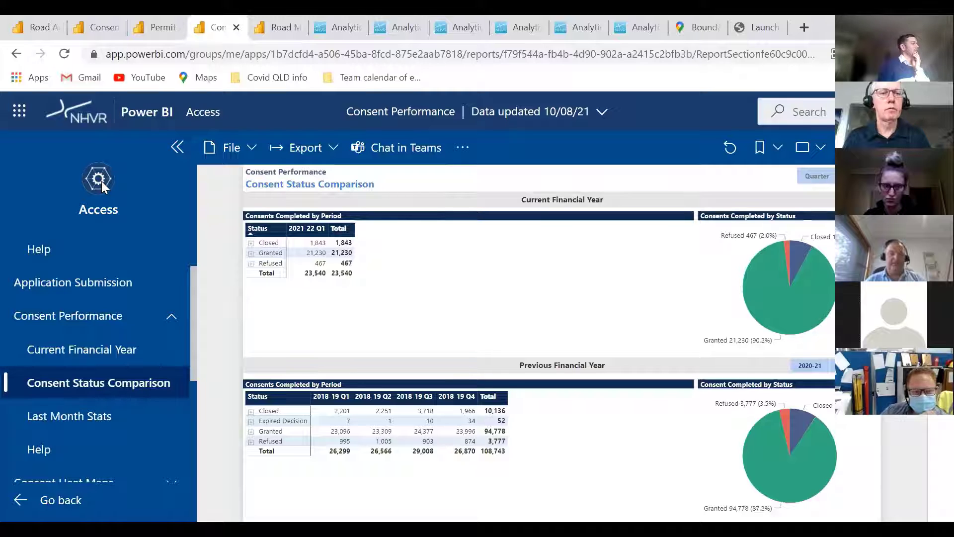
click(176, 148)
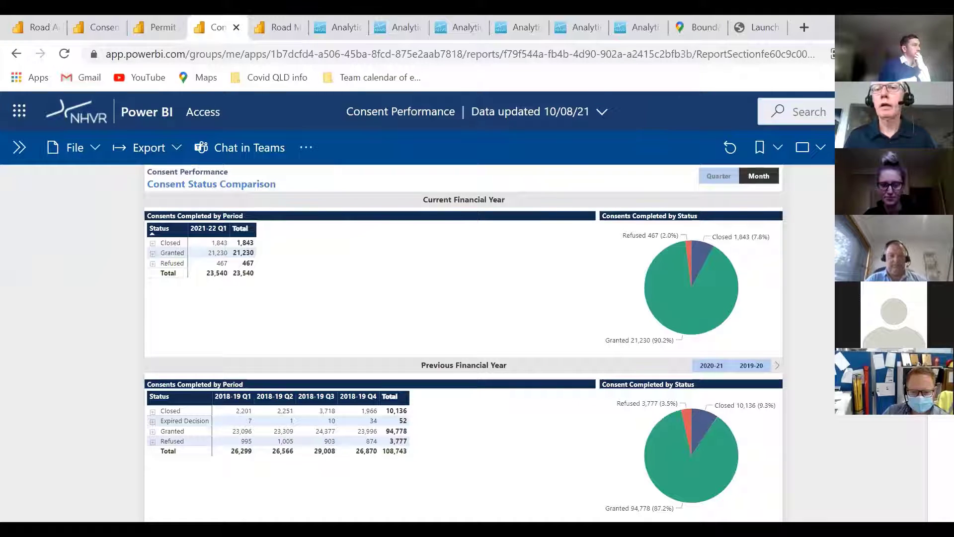
Switch to the Road Manager Profile details for Berrigan Shire Council and view them in the maximized window
click(833, 34)
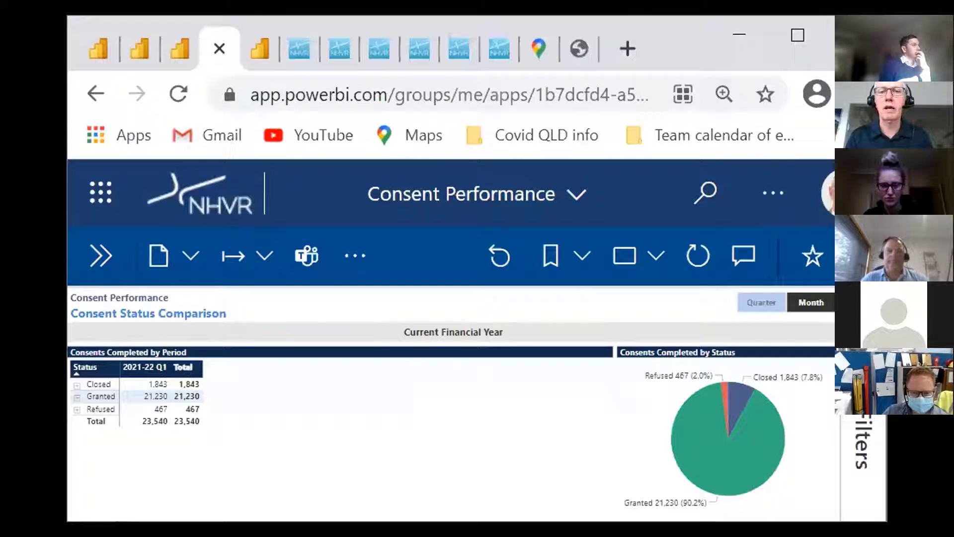
click(797, 36)
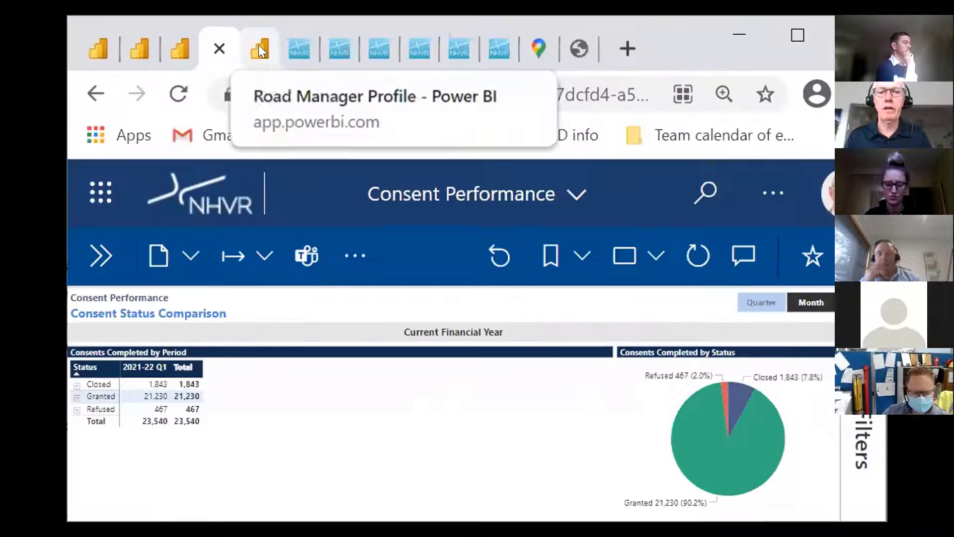
click(259, 45)
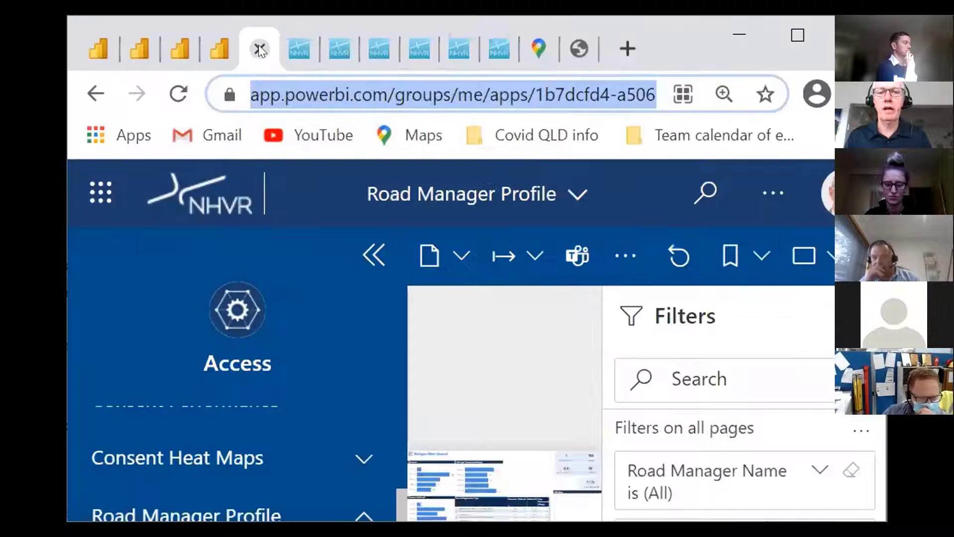
click(792, 37)
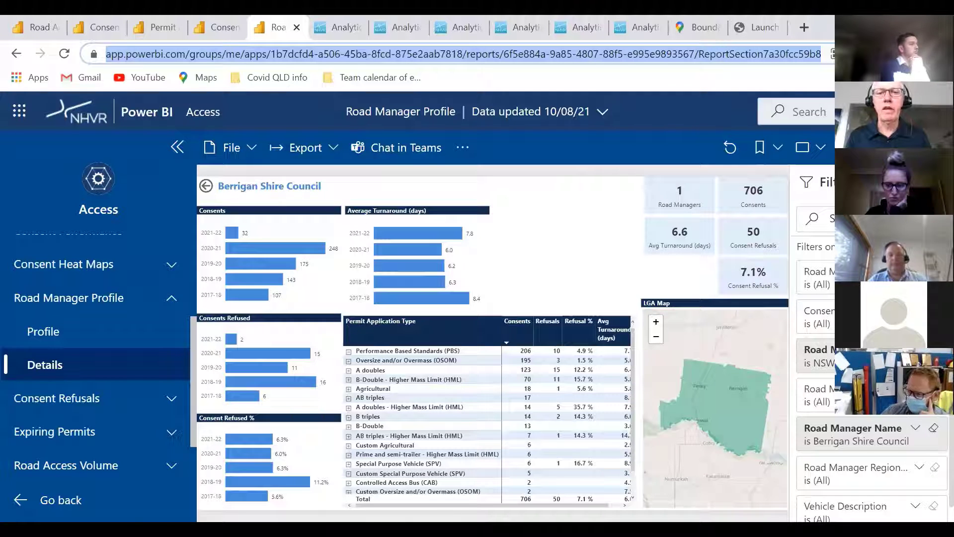
Switch to the NHVR Portal, return to its home page and open the analytics reports from the Access permits reports
click(133, 34)
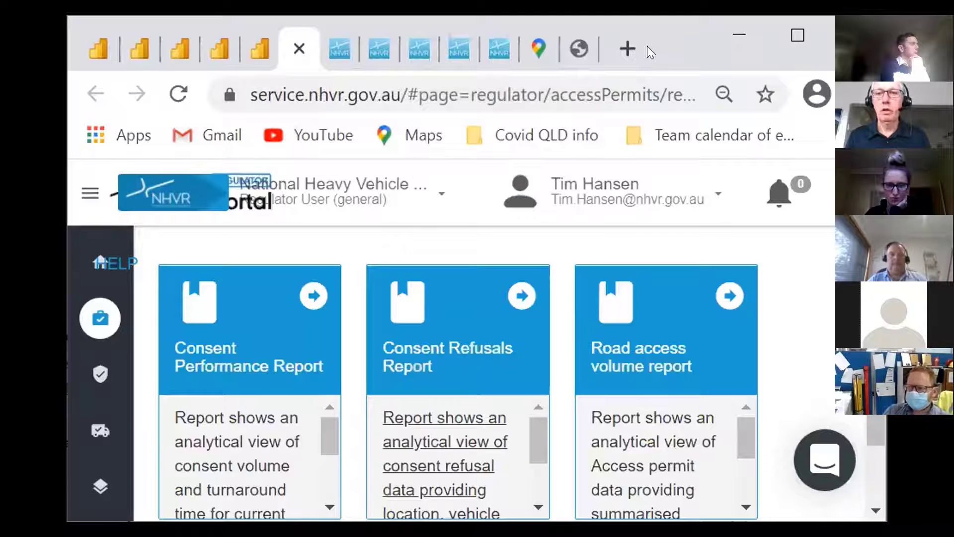
click(788, 30)
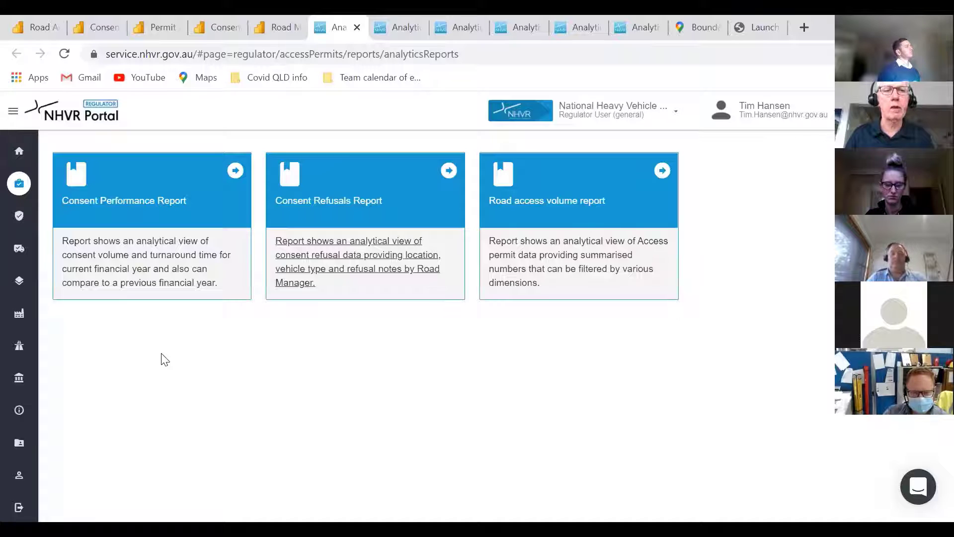
click(19, 153)
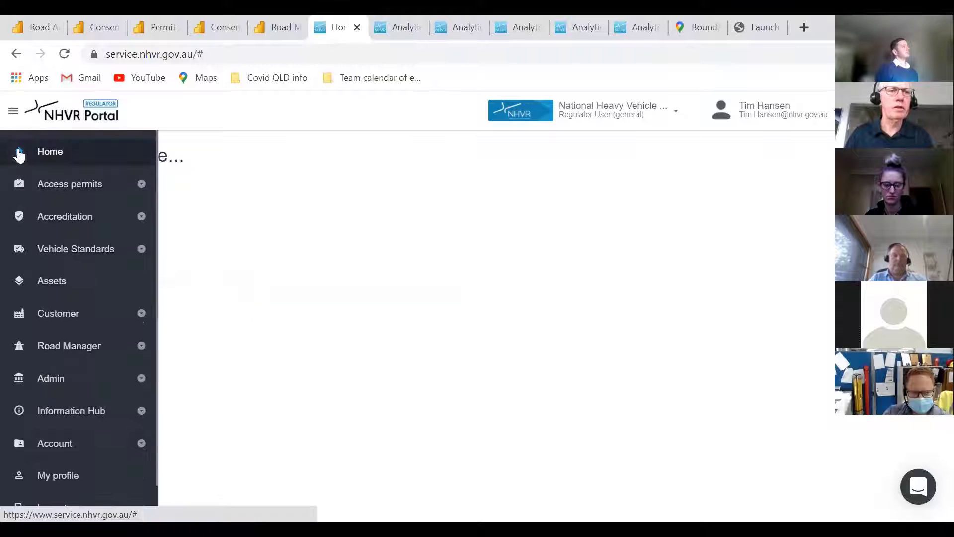
click(62, 187)
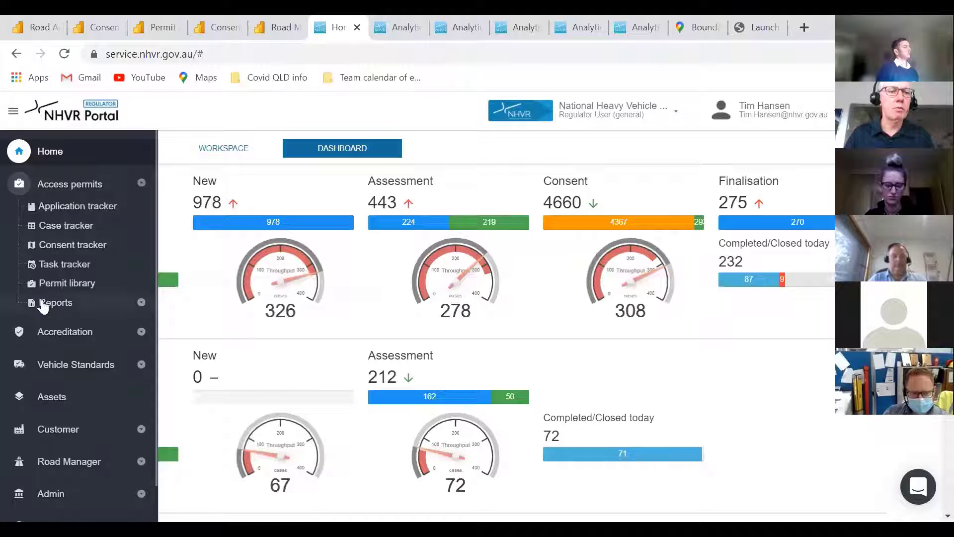
click(43, 303)
click(74, 382)
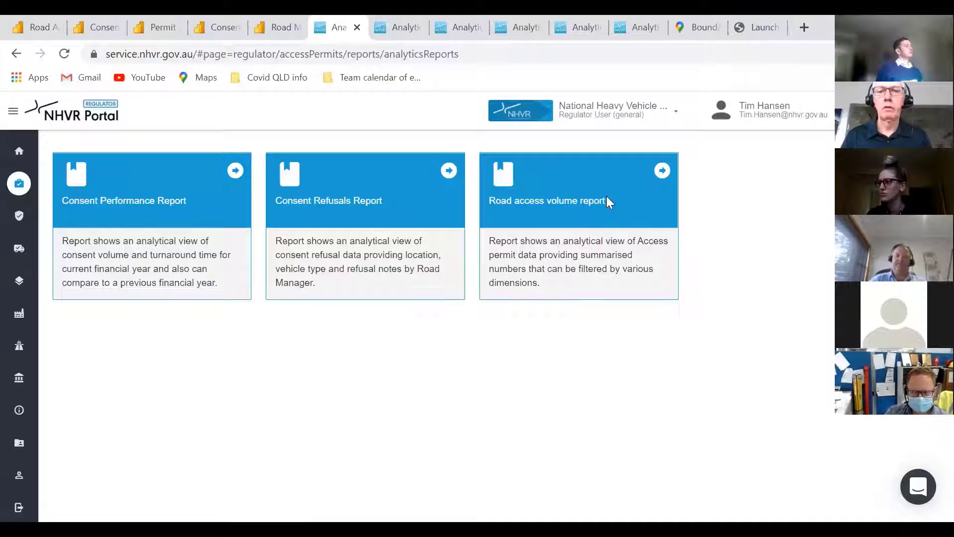
Switch to the Road Infrastructure Refusals report for Eurobodalla and view it in the maximized window
click(901, 23)
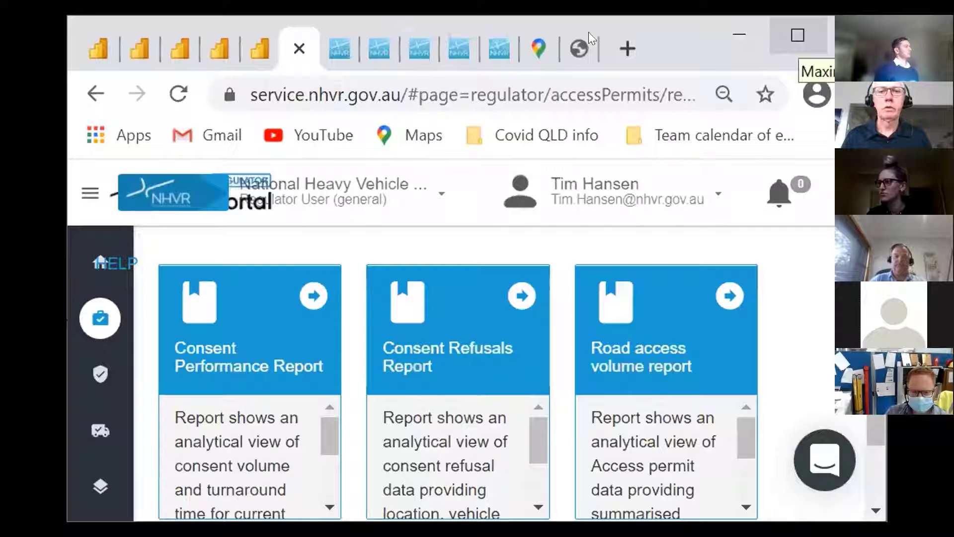
click(334, 45)
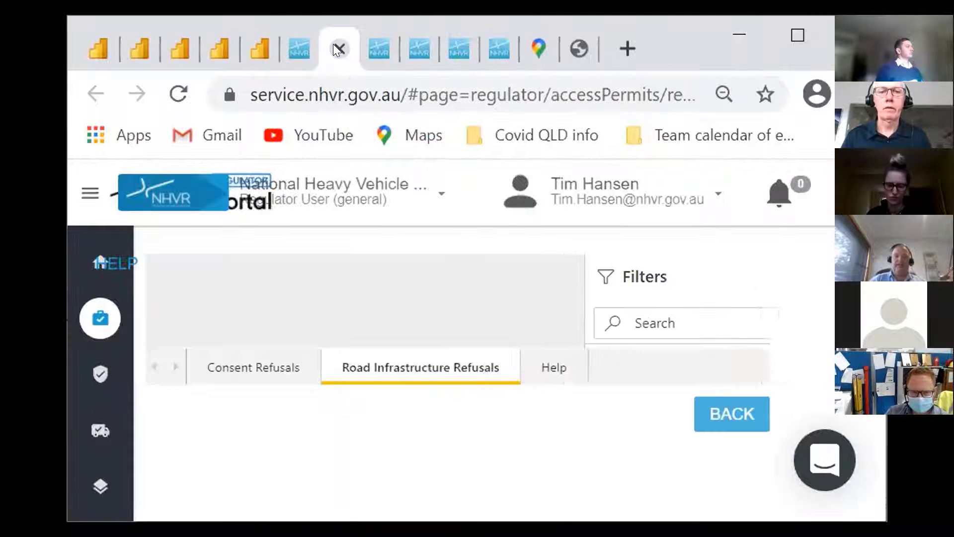
click(785, 34)
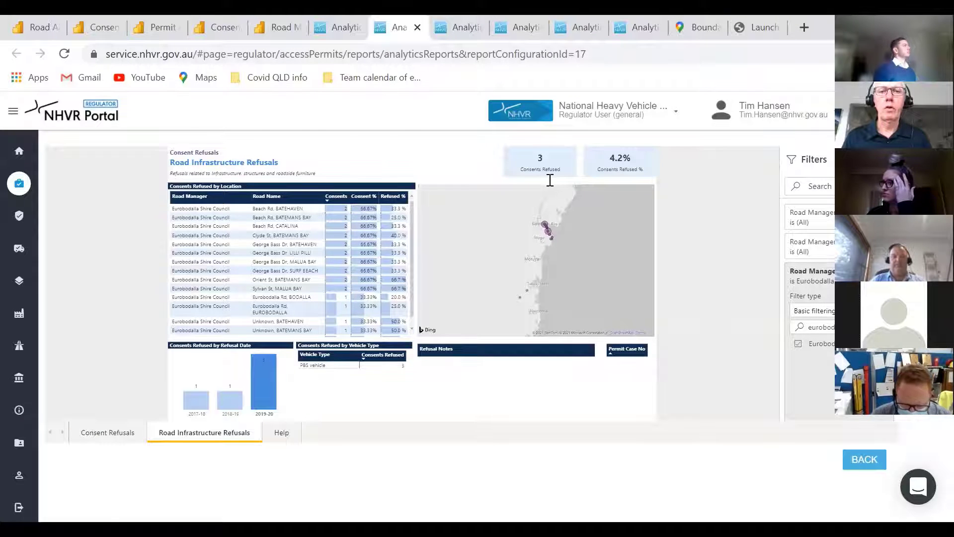
Switch to the portal's Consent Performance report showing the Current Financial Year page and maximize the window
double_click(357, 34)
click(375, 47)
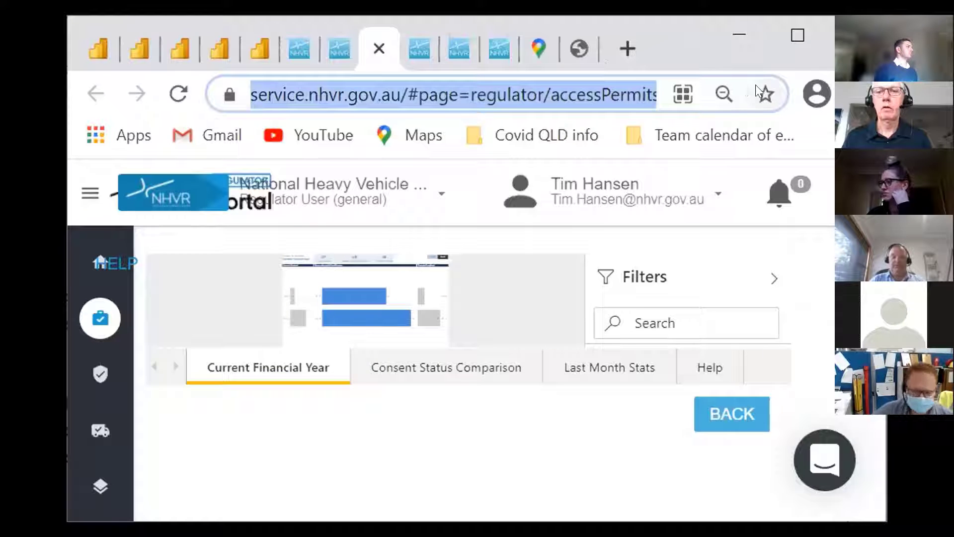
click(797, 35)
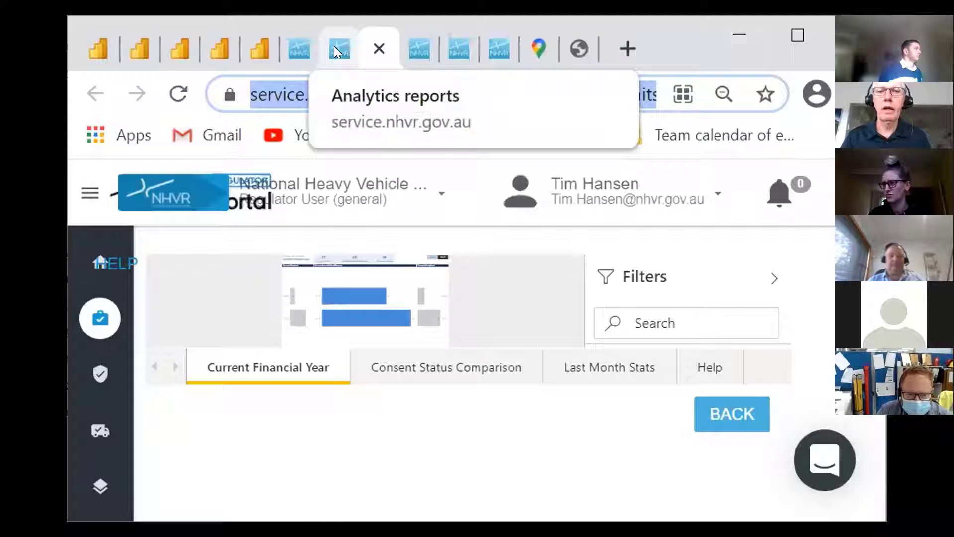
View the Consent Refusals page filtered to Eurobodalla, and open the same report's Road Infrastructure Refusals page
click(410, 45)
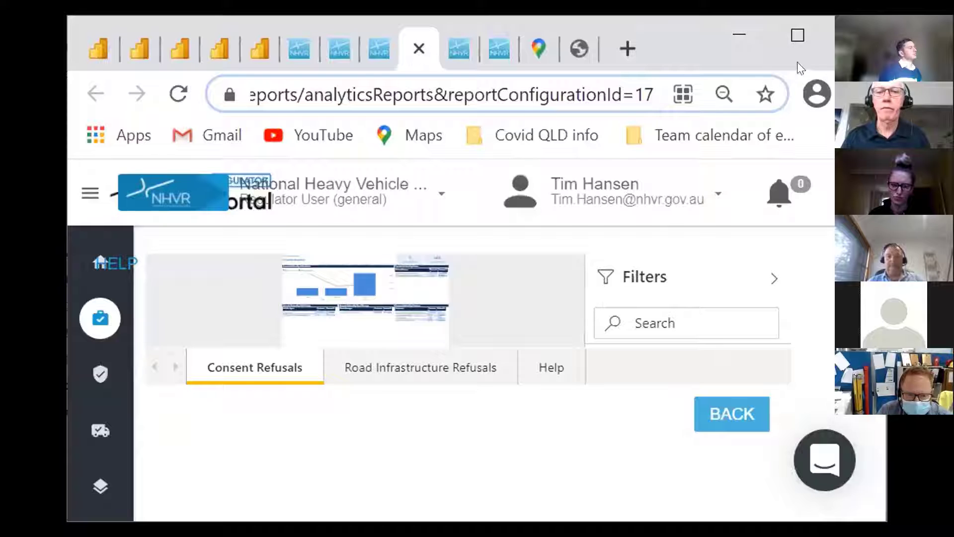
click(797, 36)
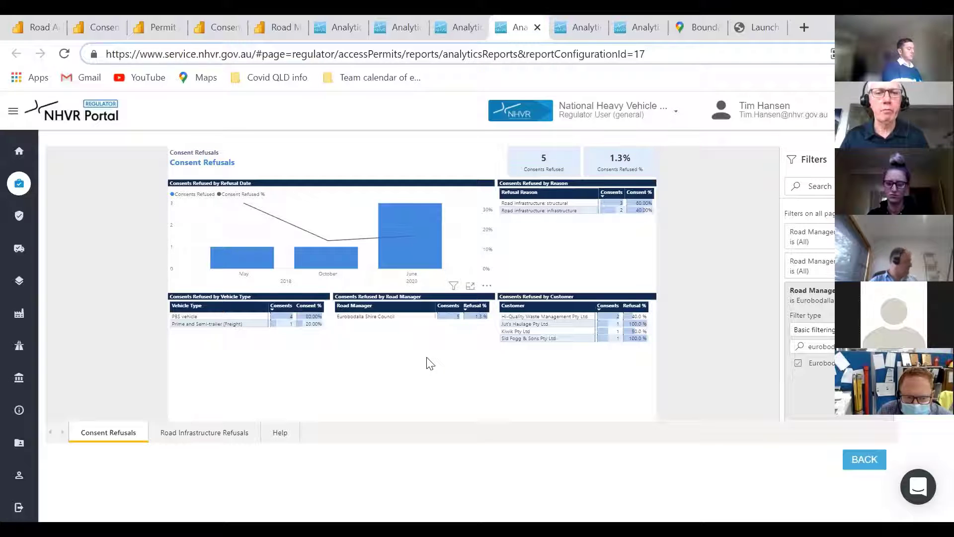
click(196, 429)
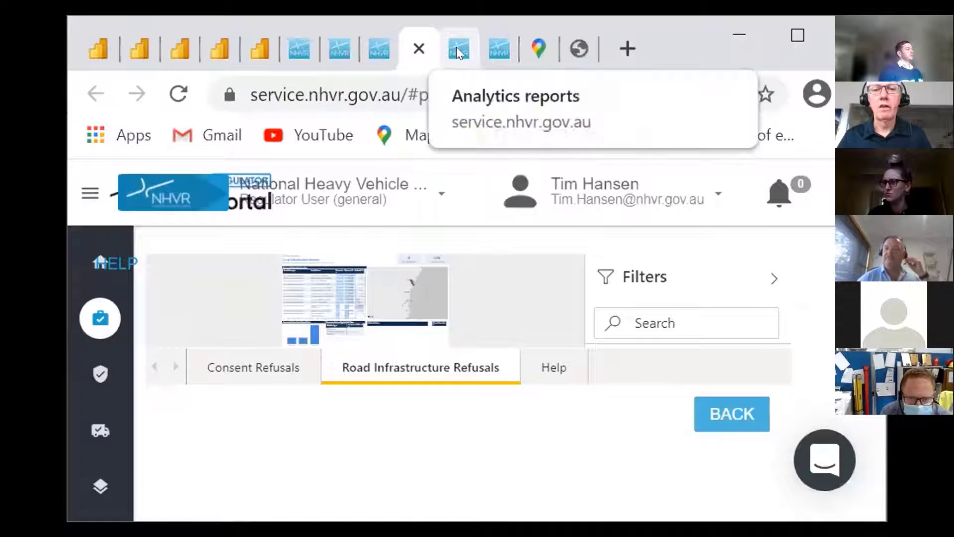
Open the Road Access Volume permit applications for Eurobodalla Shire Council and filter them to Beach Rd, Batemans Bay
click(457, 47)
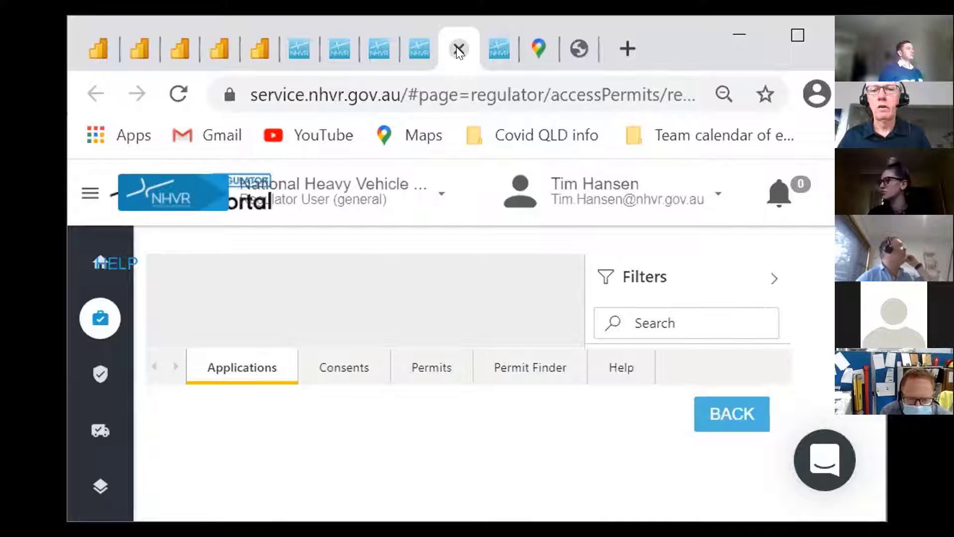
click(797, 36)
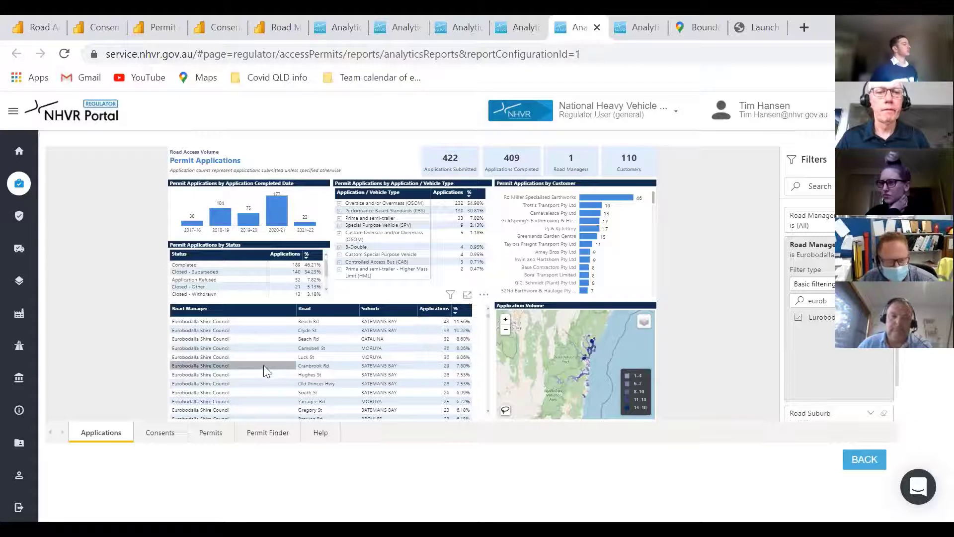
click(309, 323)
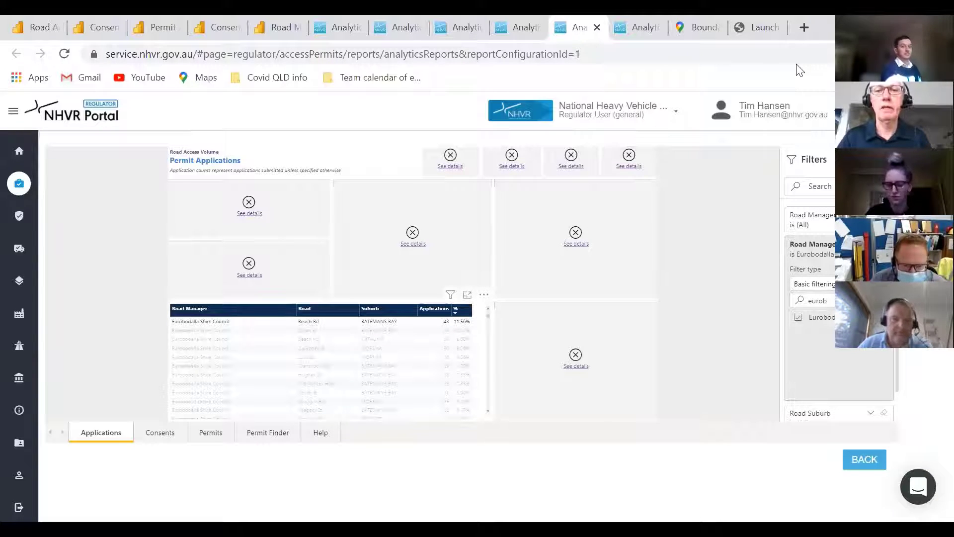
Reapply the Eurobodalla Shire Council road manager filter to the permit applications report and narrow it to Beach Rd, Batemans Bay
click(798, 36)
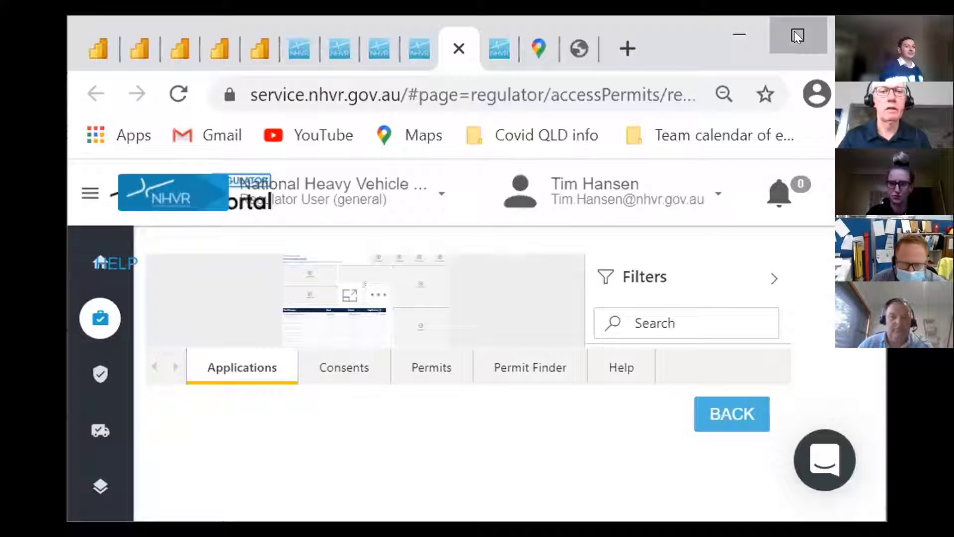
click(797, 36)
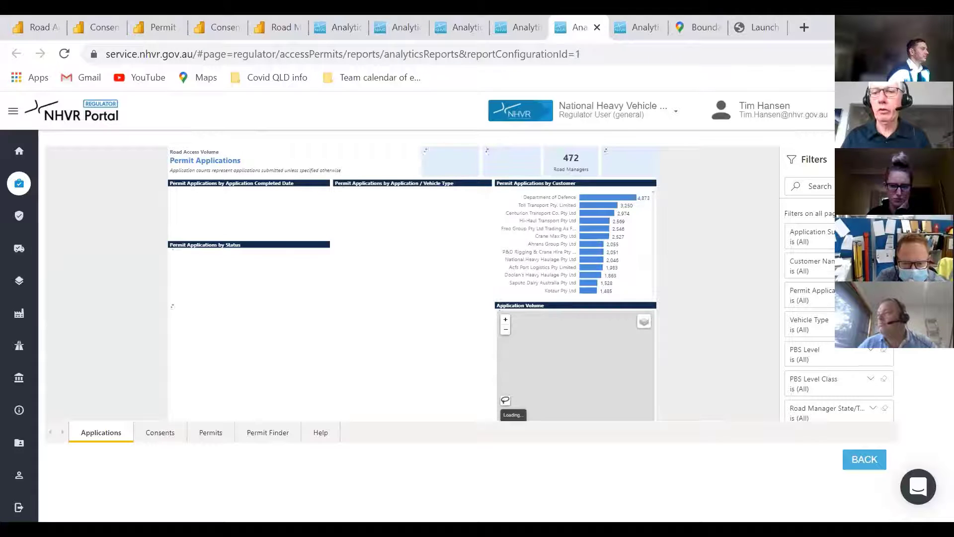
scroll(885, 393, down, 5)
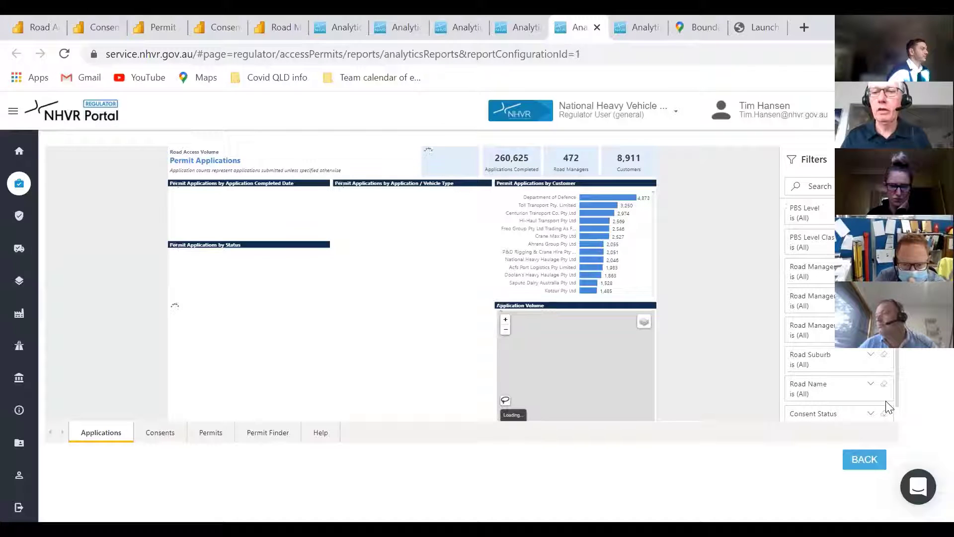
click(816, 330)
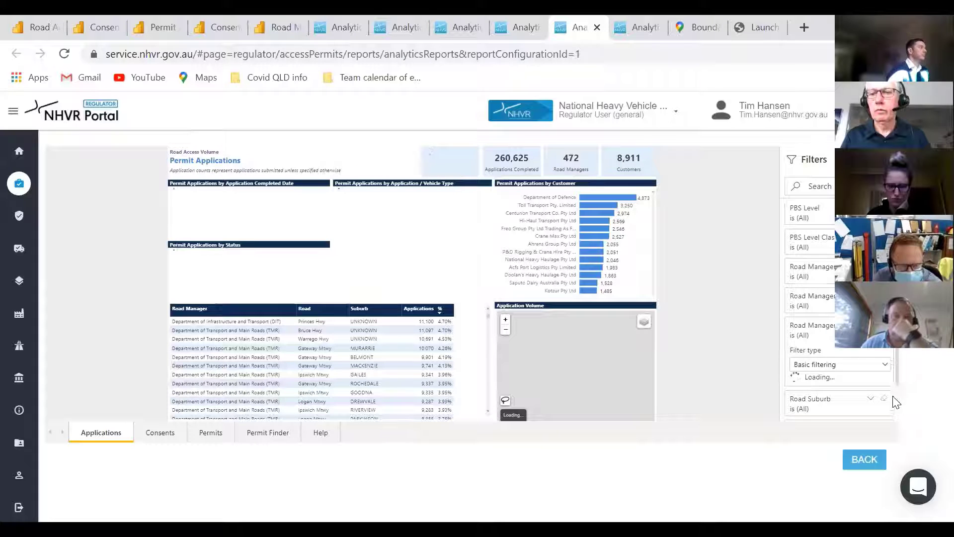
scroll(893, 410, down, 1)
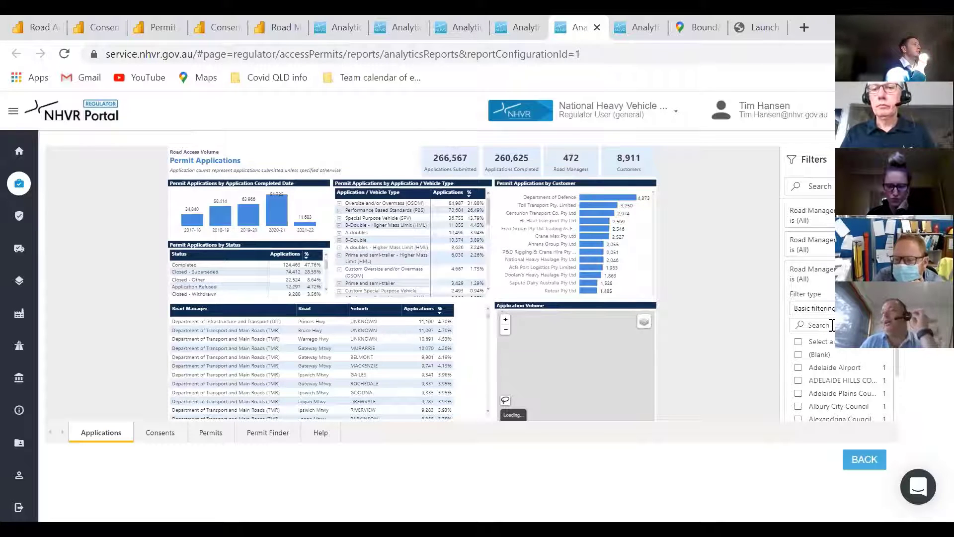
click(831, 325)
text(euro)
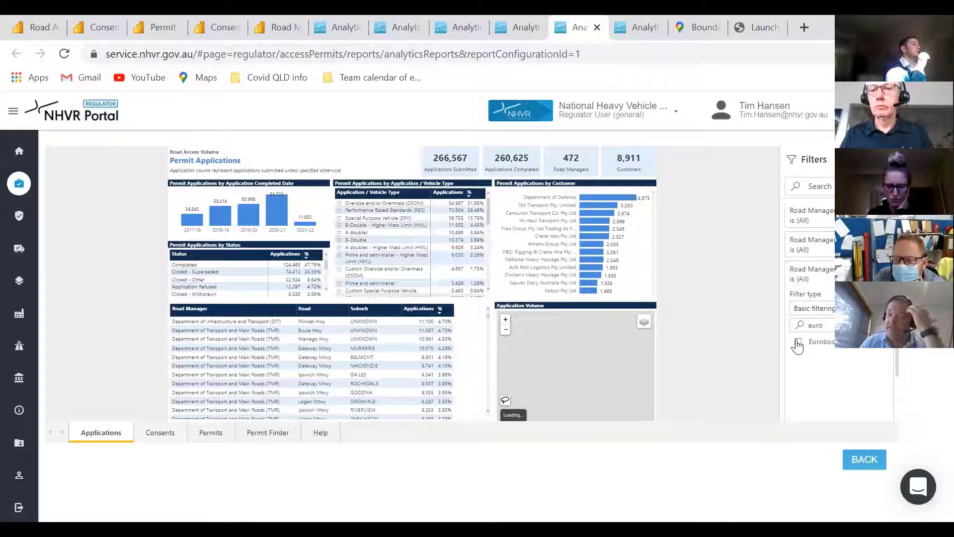
click(798, 342)
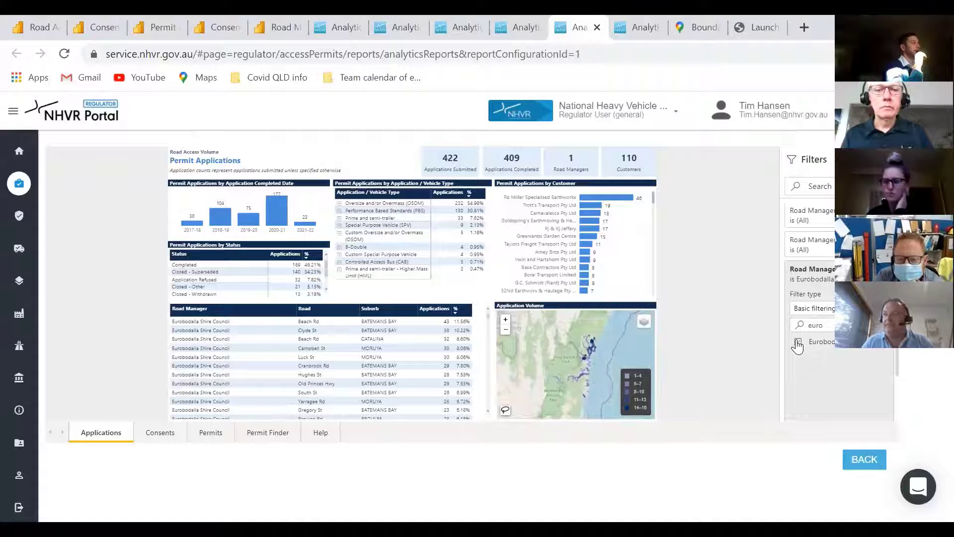
click(322, 321)
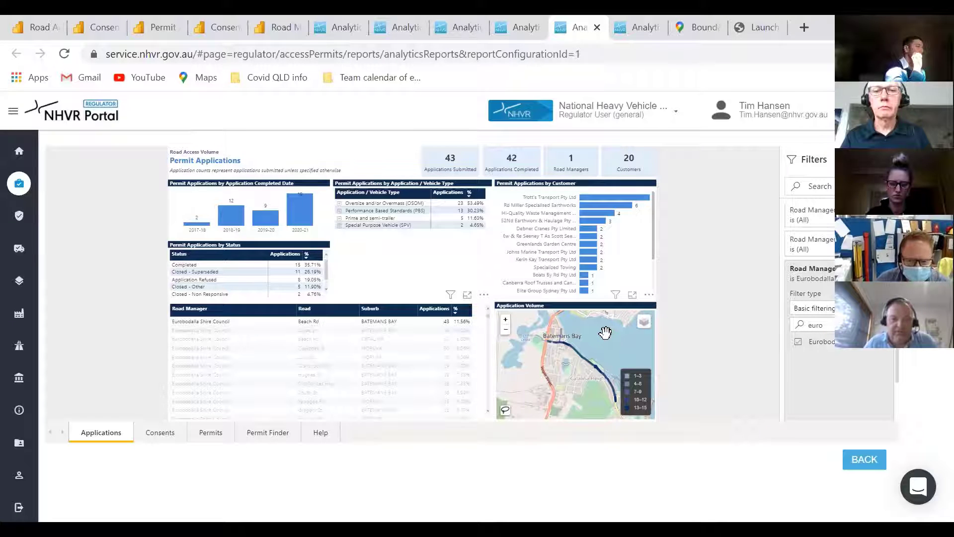
Enlarge the Application Volume map, lasso the stretch of Beach Rd nearest the Batemans Bay town centre, and clear that selection
click(633, 295)
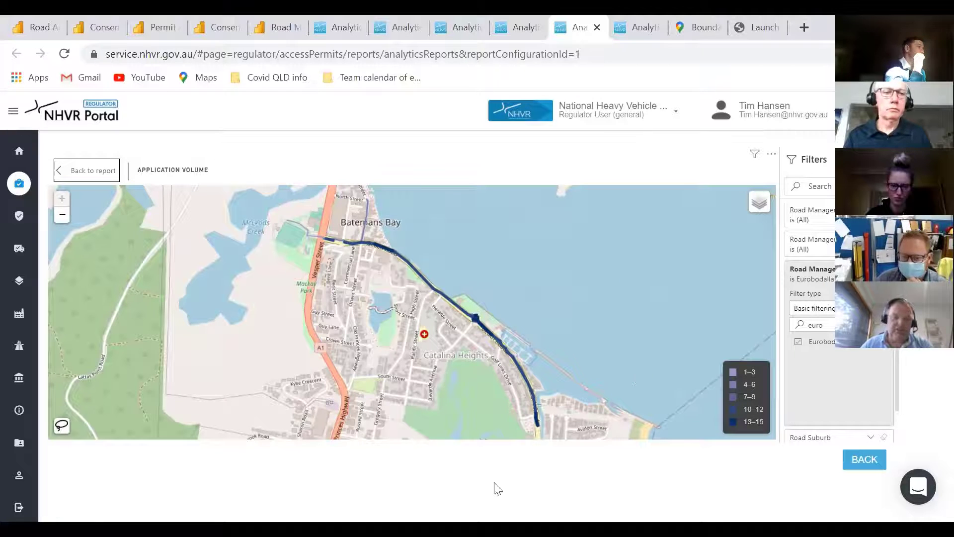
click(61, 426)
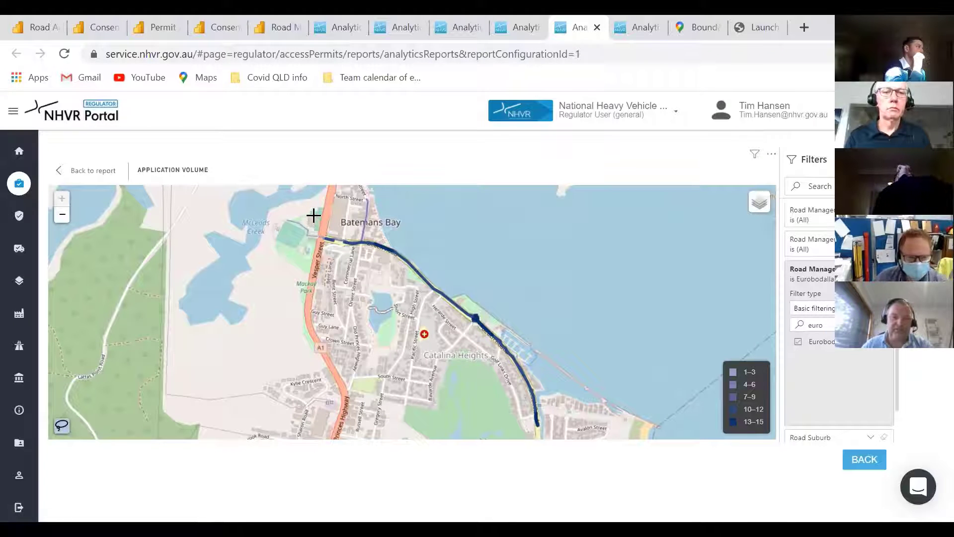
mouse_move(313, 216)
mouse_down()
mouse_move(395, 276)
mouse_move(422, 270)
mouse_move(390, 219)
mouse_move(319, 208)
mouse_move(311, 217)
mouse_up()
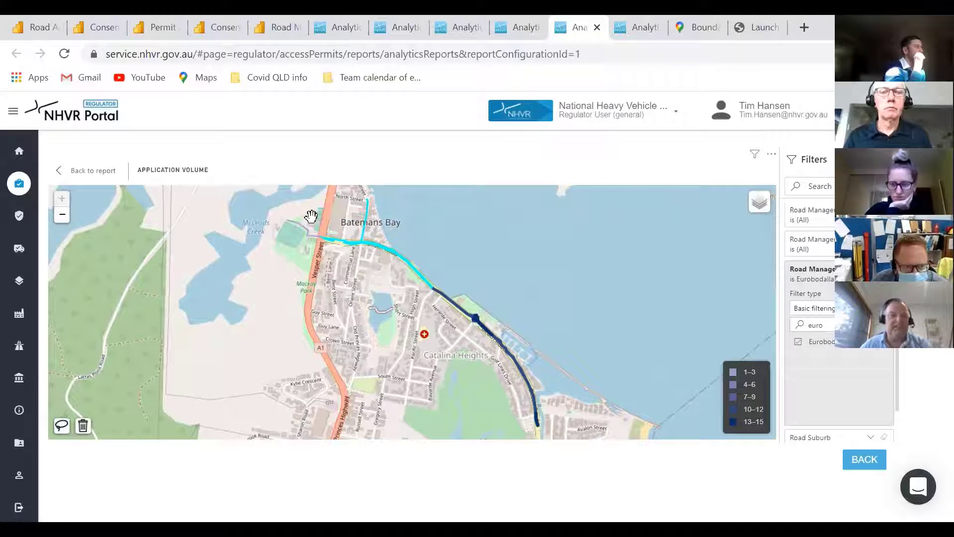
click(83, 426)
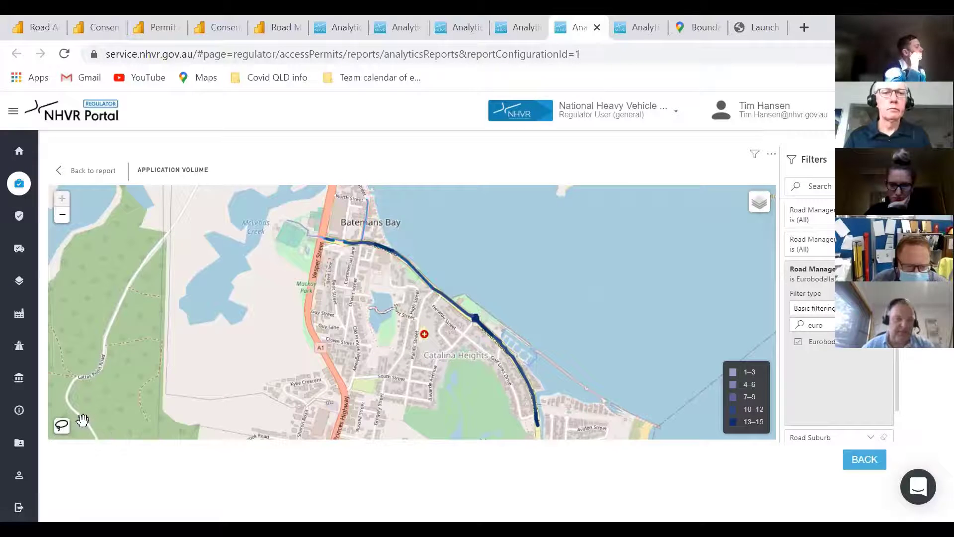
Return to the full report and filter the Beach Rd permit applications to fiscal year 2020-21
click(76, 177)
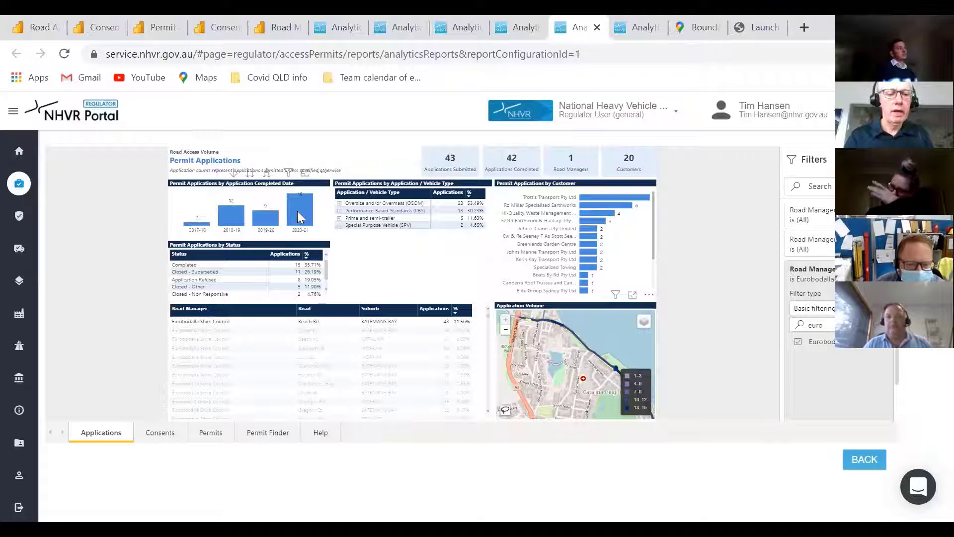
mouse_move(297, 212)
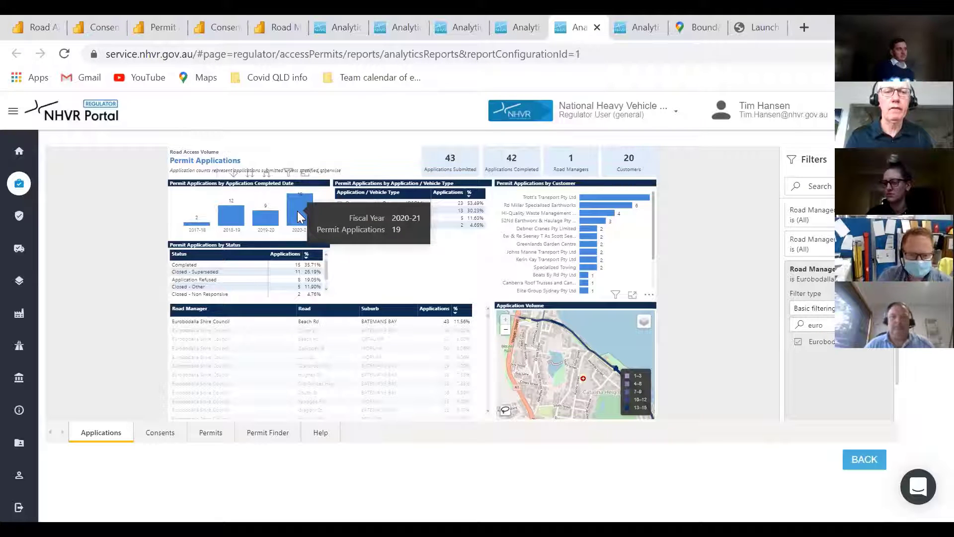
click(297, 210)
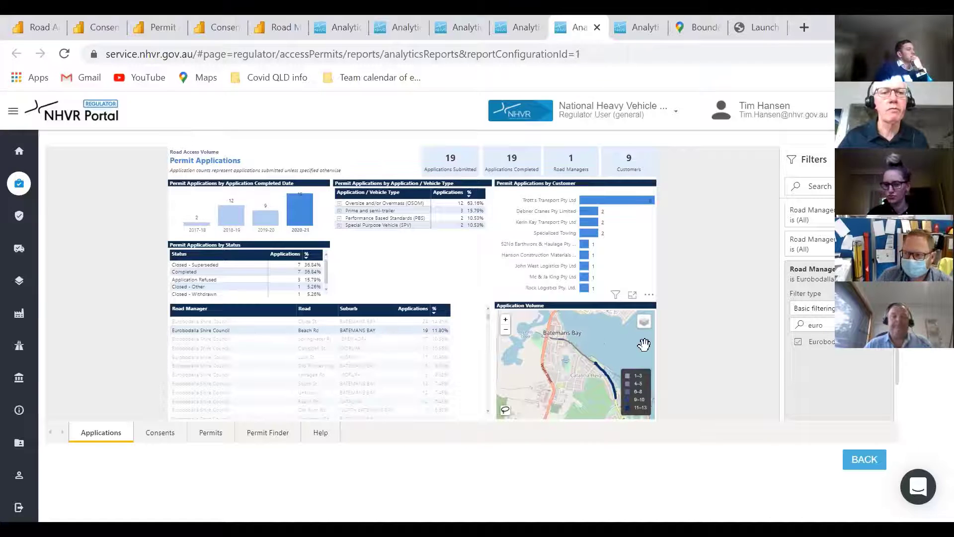
Enlarge the Application Volume map to examine where the 2020-21 applications fall along Beach Rd
click(643, 322)
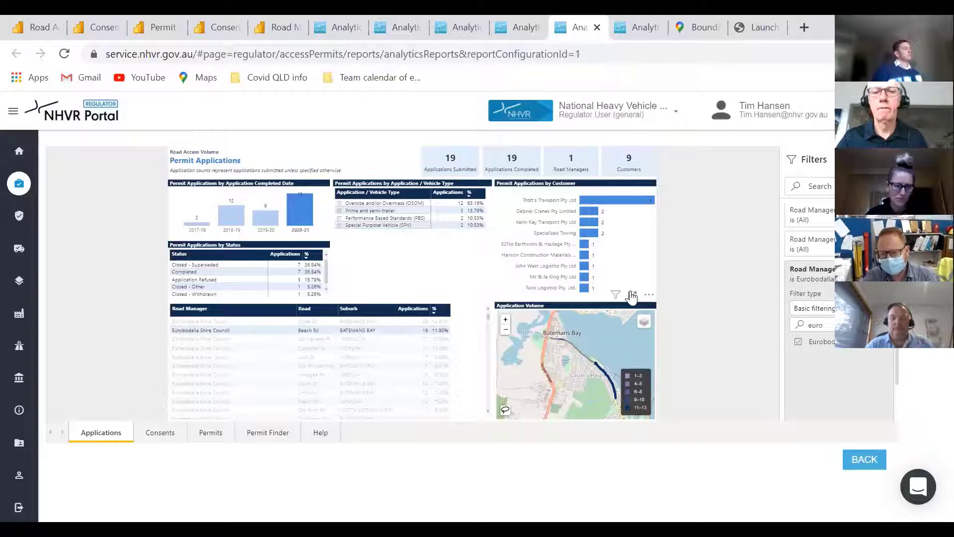
click(632, 295)
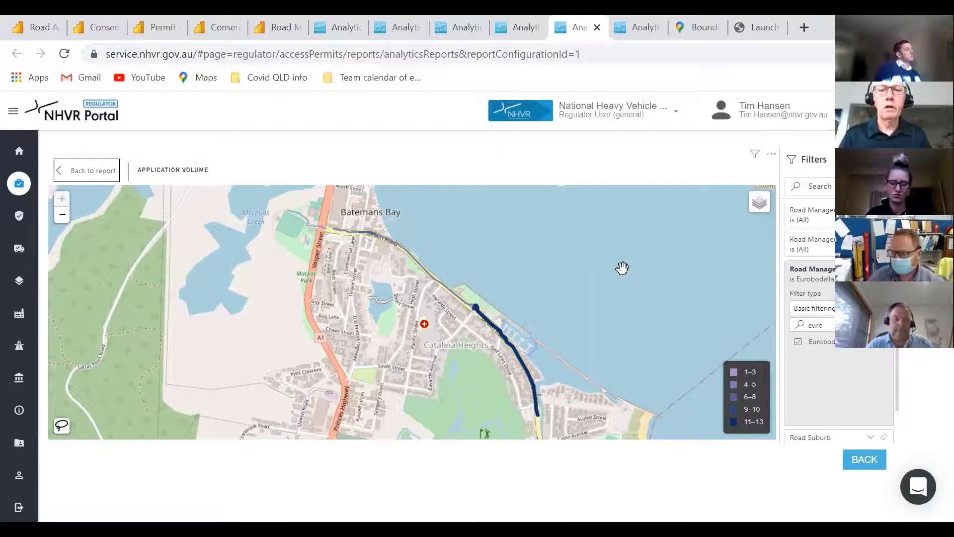
click(622, 269)
drag(599, 261, 577, 239)
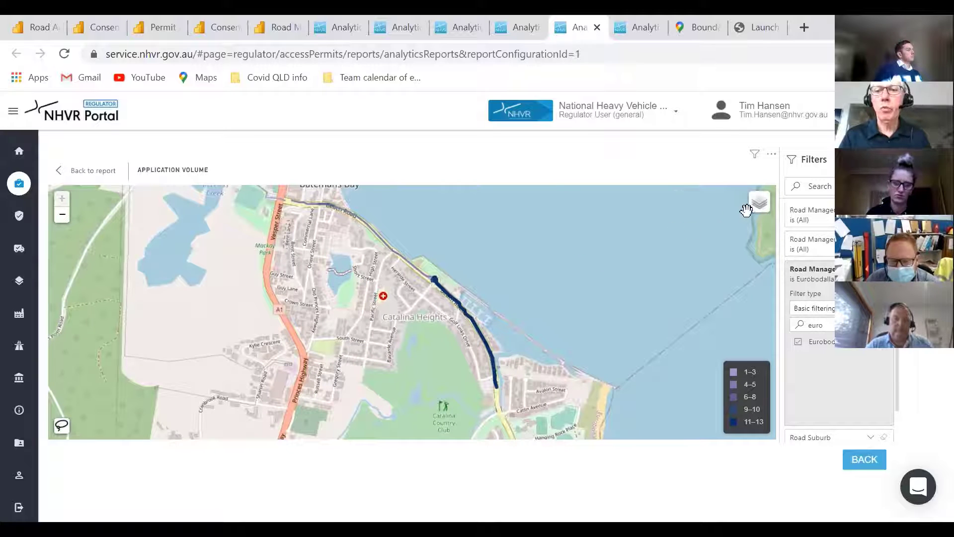
Try the B-Double 25/26m, PBS Level 1 and PBS Level 2A network layers on the Beach Rd map and switch them off again
mouse_move(758, 205)
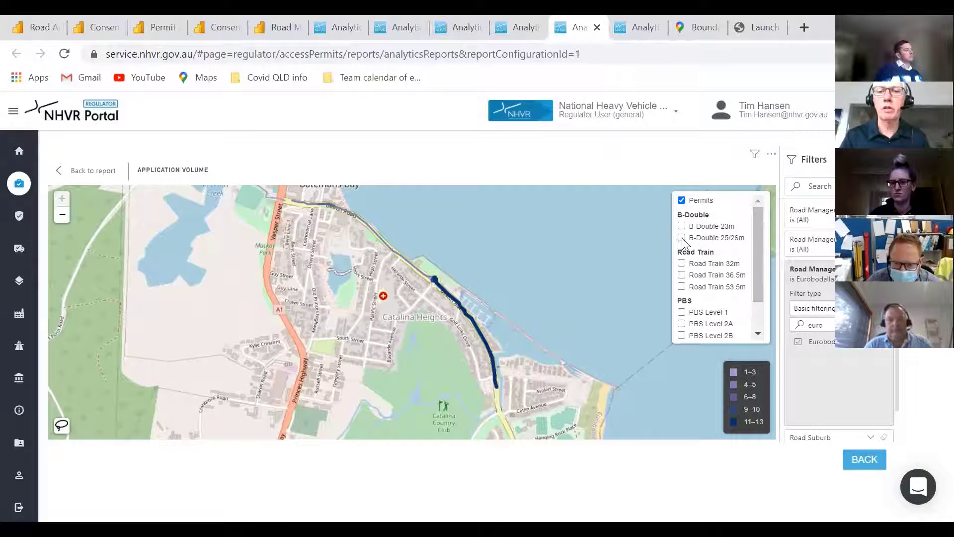
click(682, 238)
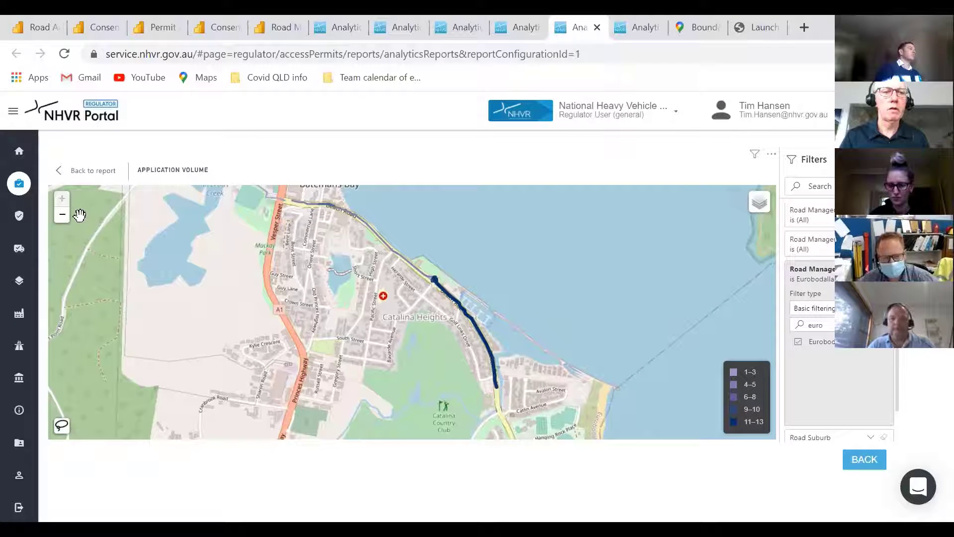
mouse_move(757, 199)
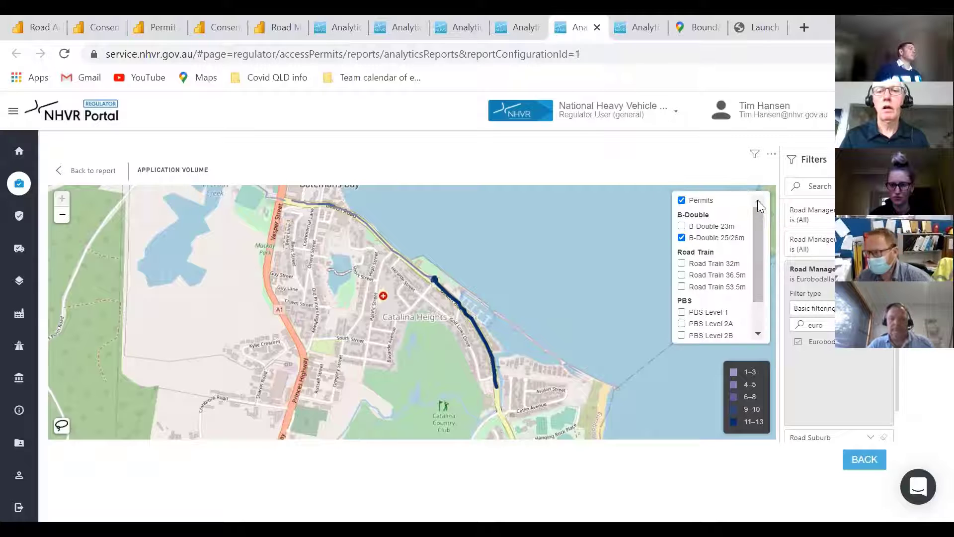
click(681, 237)
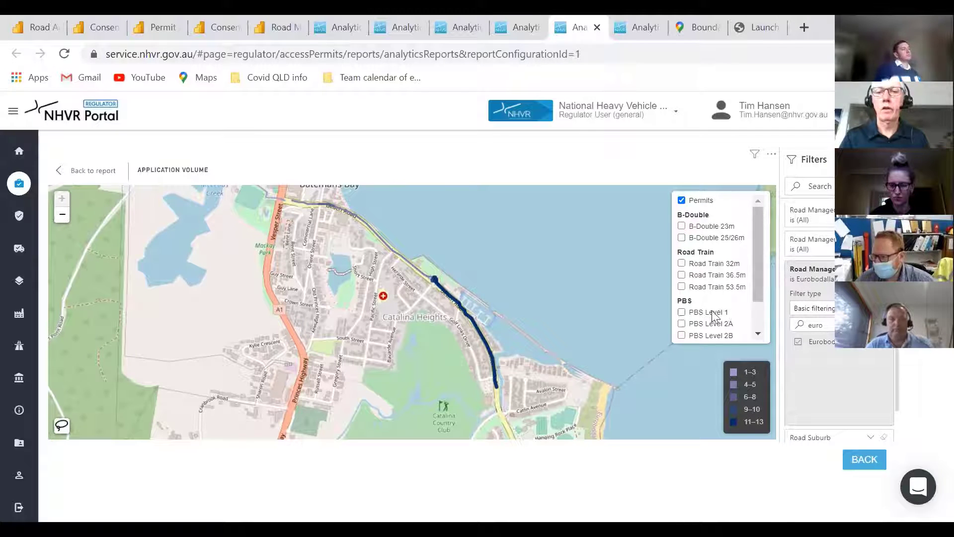
click(681, 312)
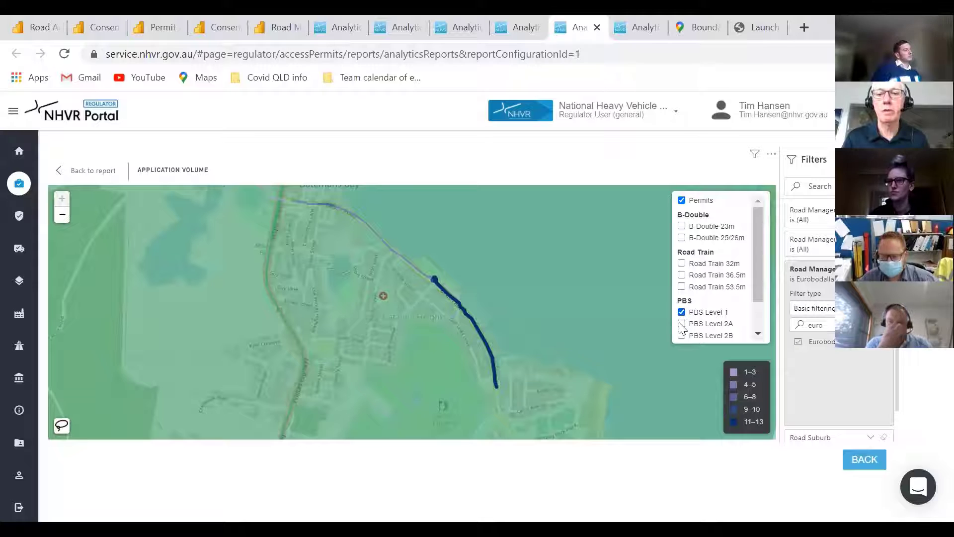
click(682, 323)
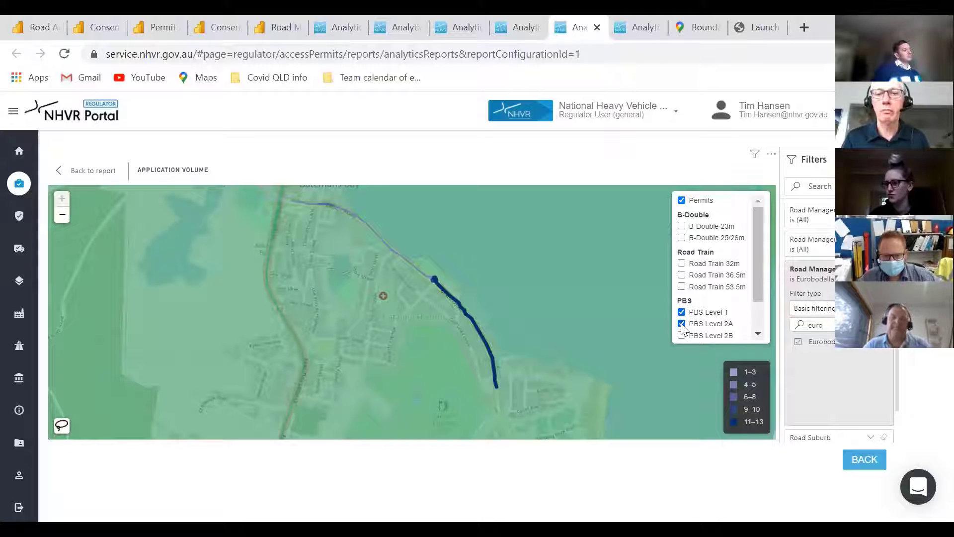
click(681, 312)
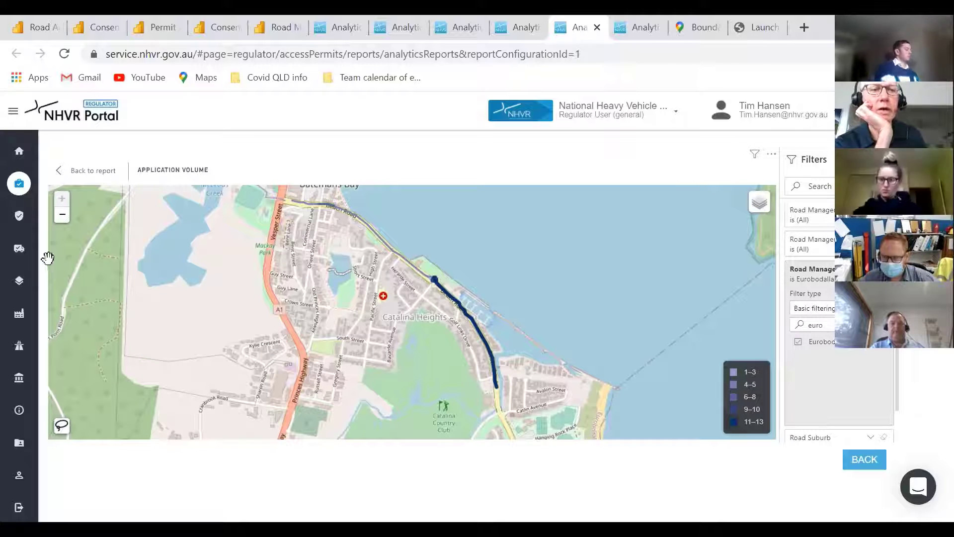
Overlay the PBS networks on the wider Batemans Bay area, keep only PBS Level 1 on, and return to the full report
click(63, 217)
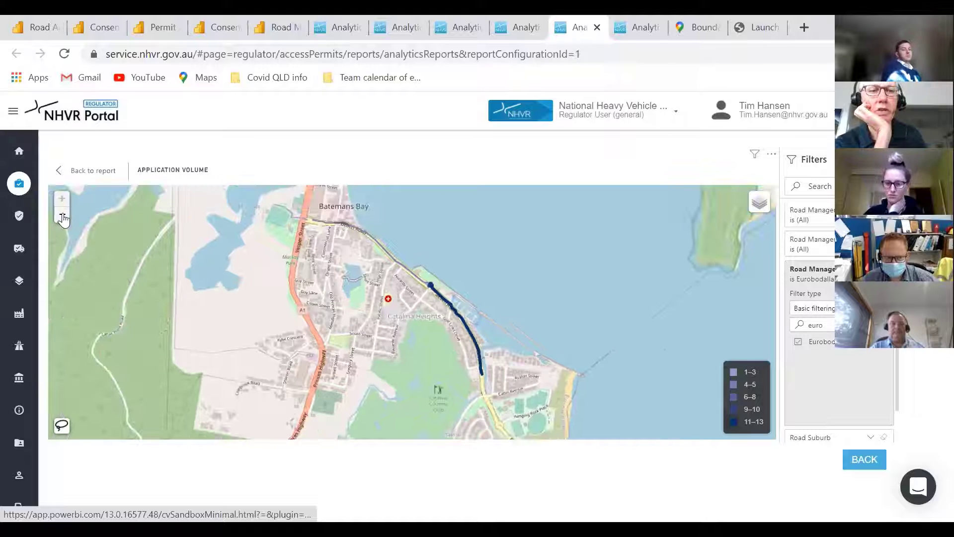
click(63, 215)
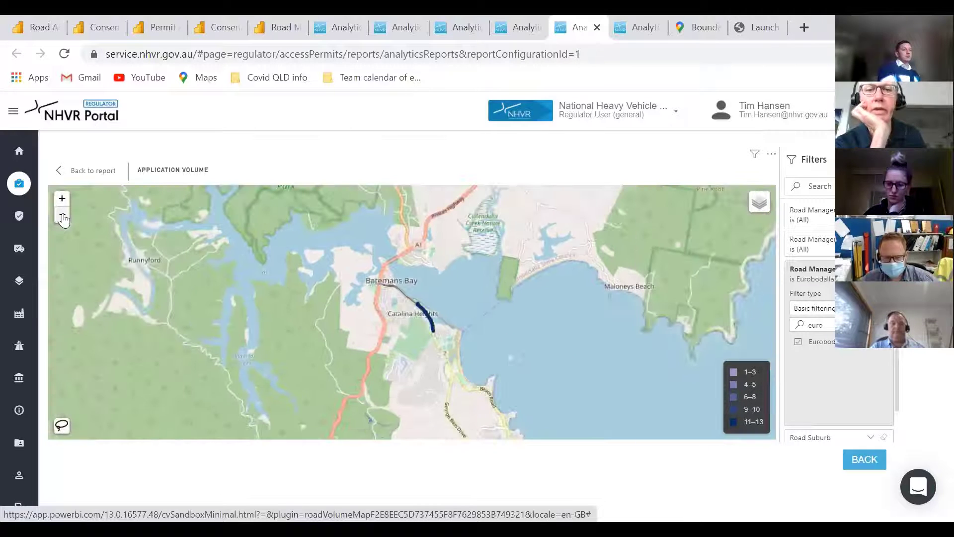
click(759, 203)
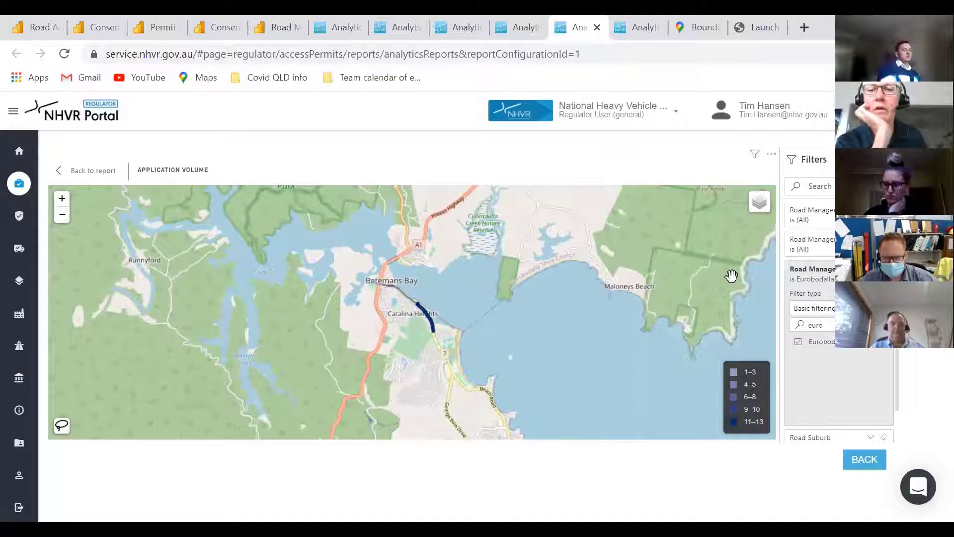
mouse_move(759, 213)
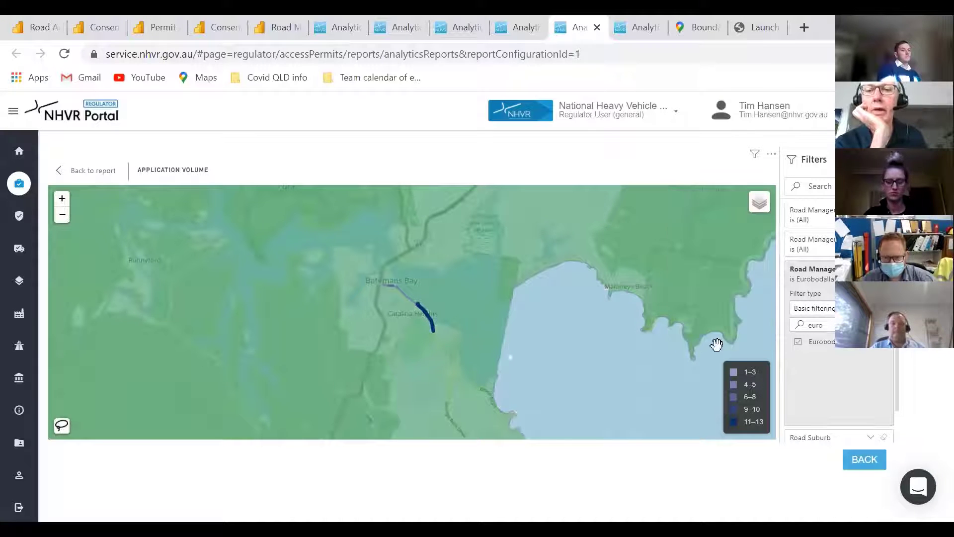
mouse_move(759, 202)
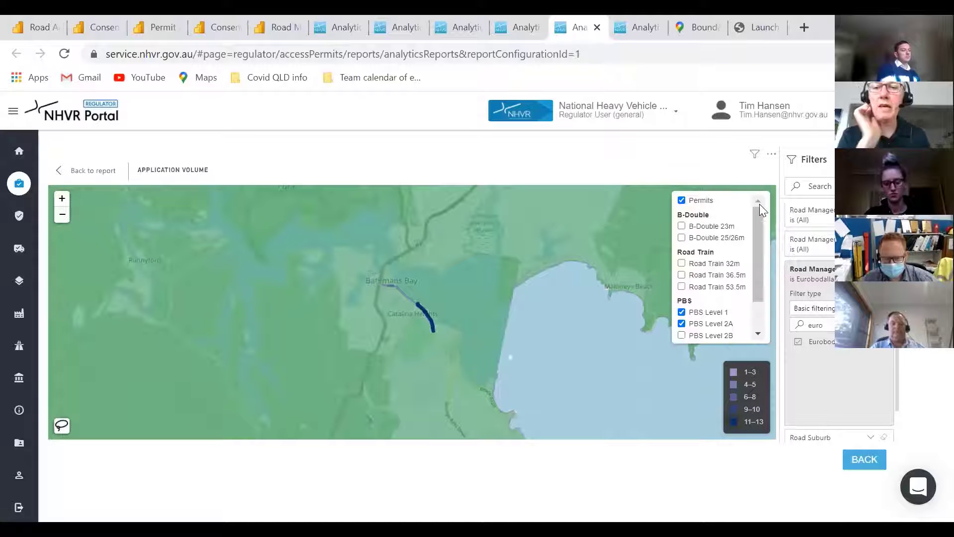
click(682, 324)
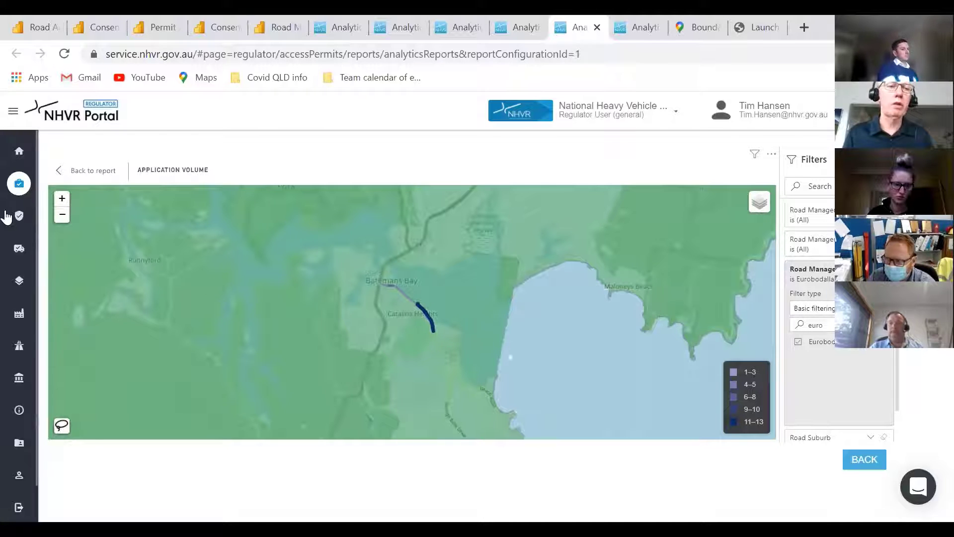
click(64, 172)
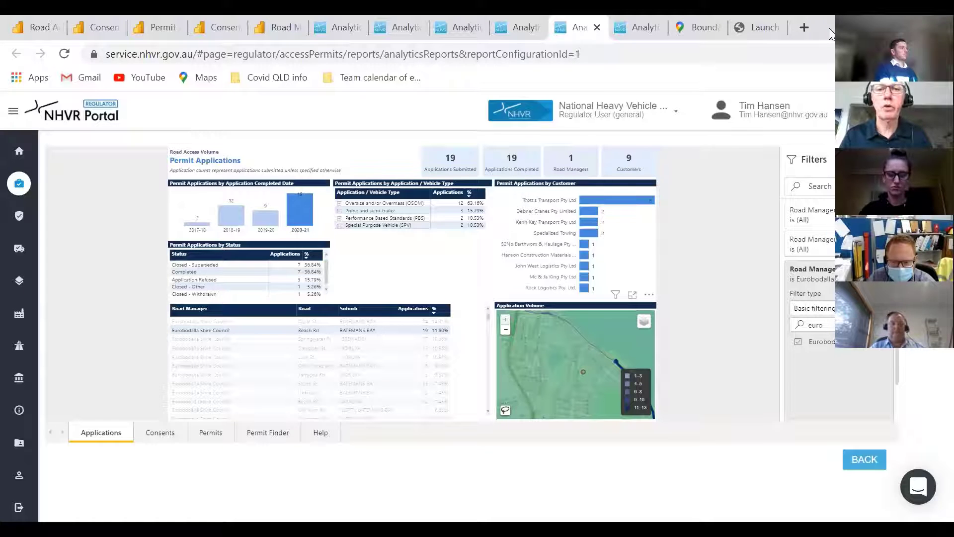
Switch to the other Road Access Volume report's Permits page and select the maximum vehicle mass for Custom Oversize and/or Overmass permits
click(917, 22)
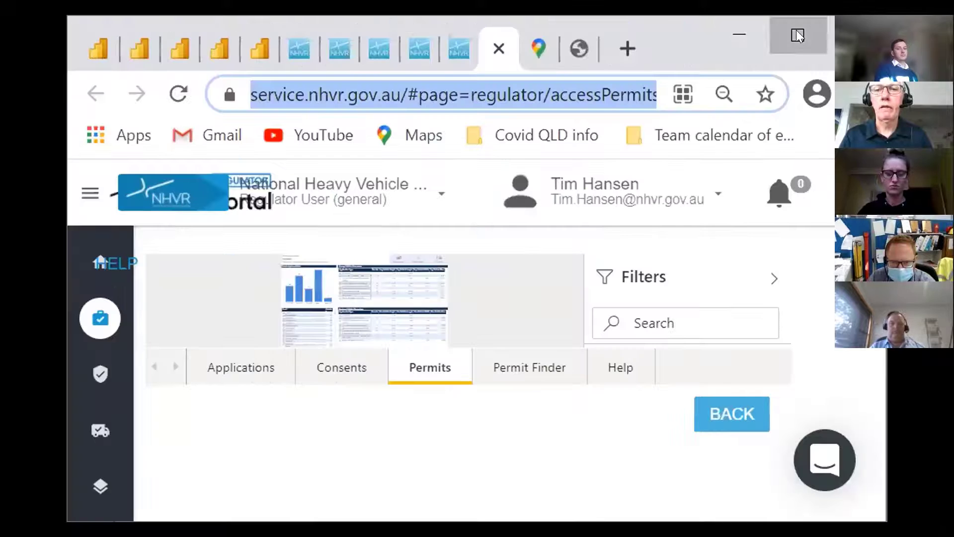
click(798, 35)
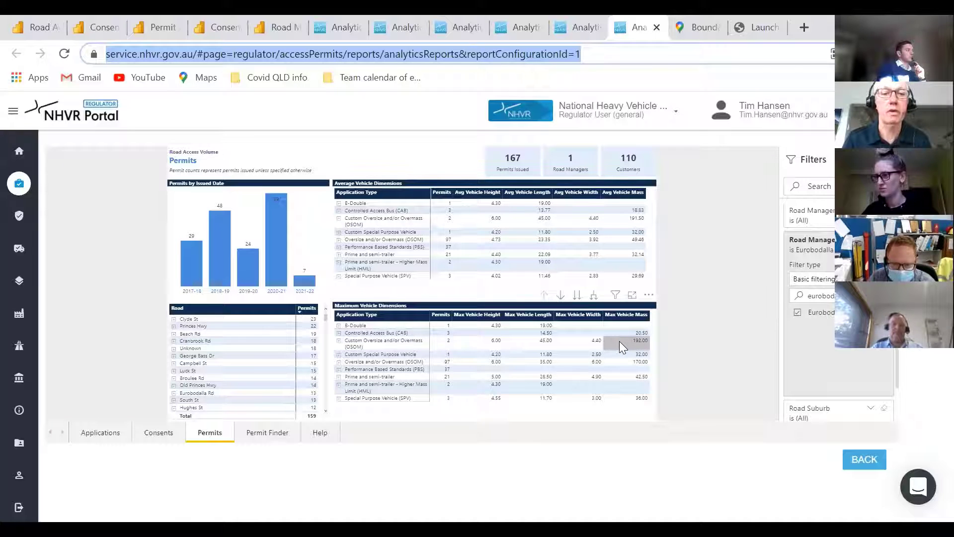
mouse_move(620, 341)
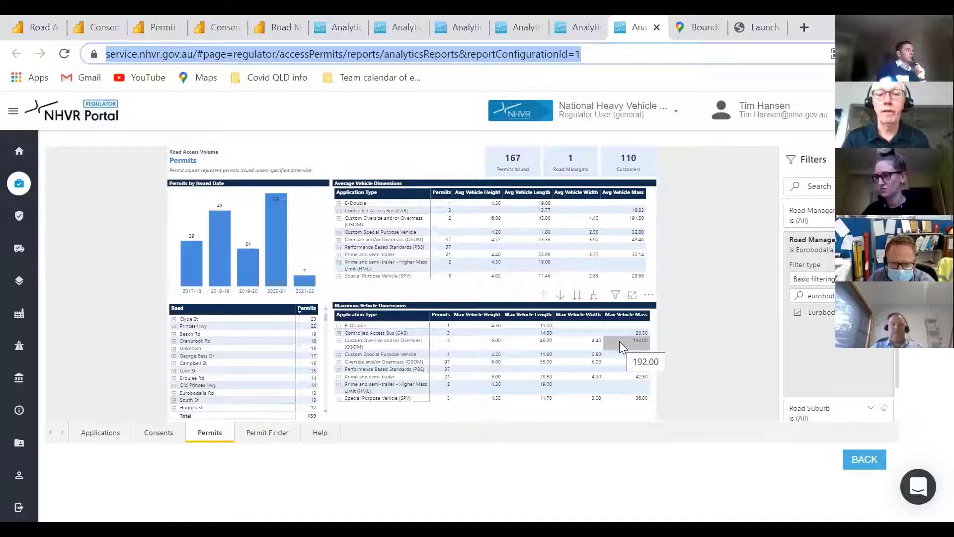
click(619, 340)
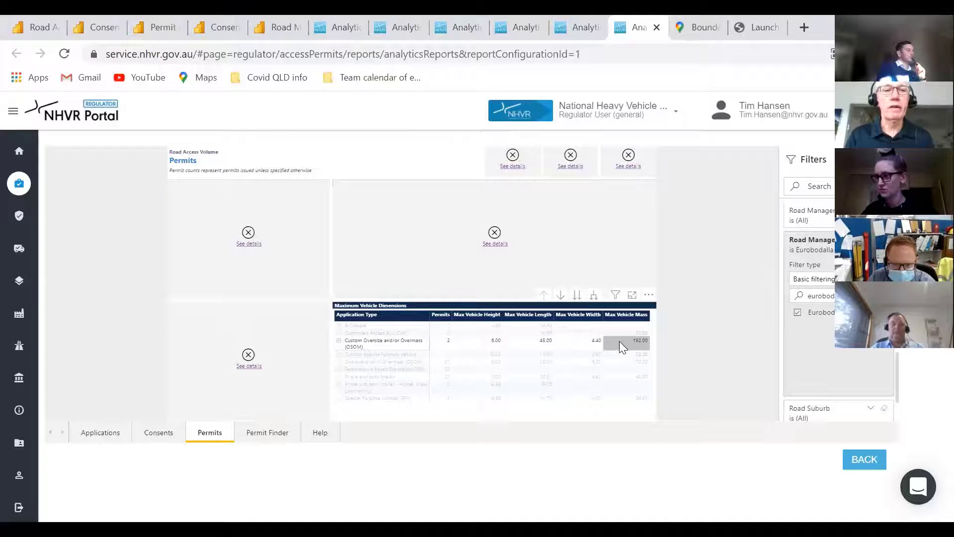
Go back to the Permit Applications report, open its Permits page, and filter it to permits issued in 2020-21
double_click(833, 32)
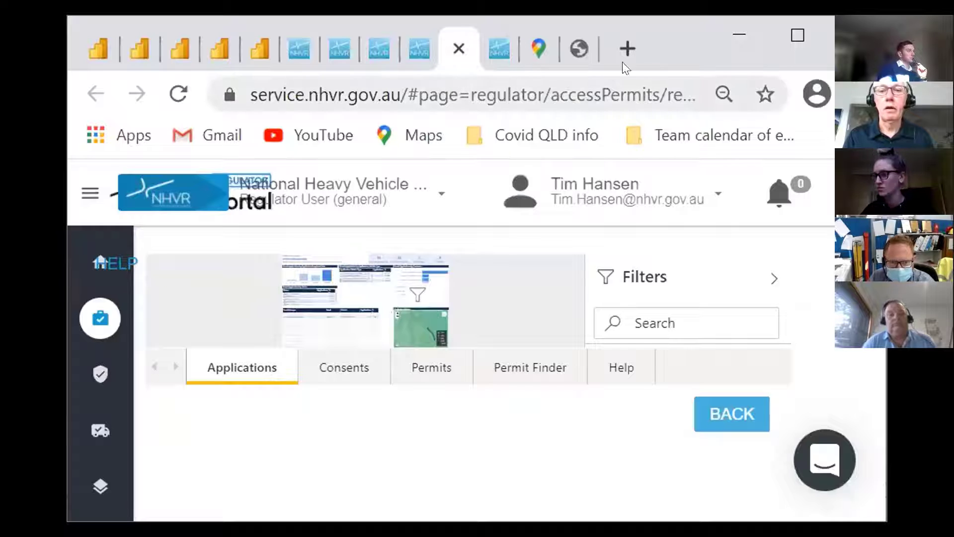
click(796, 33)
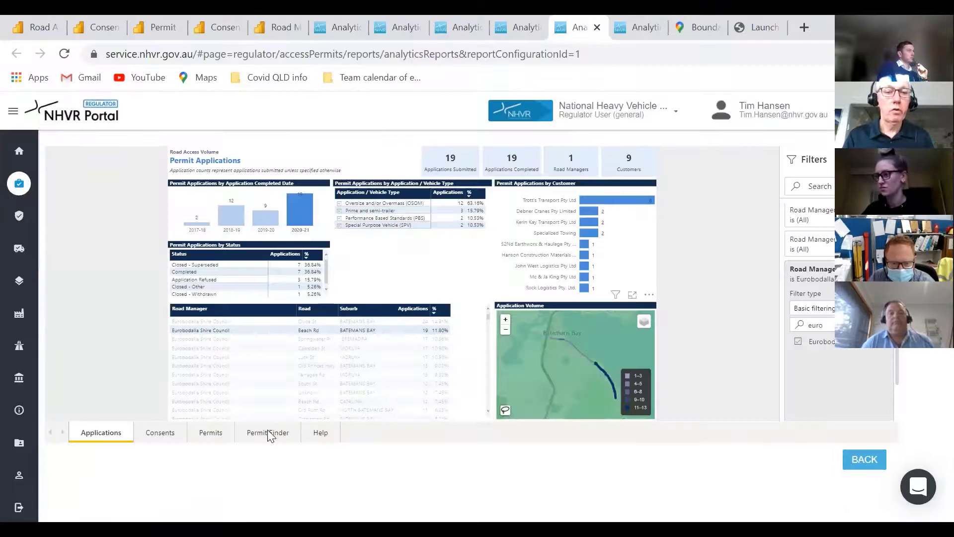
click(211, 432)
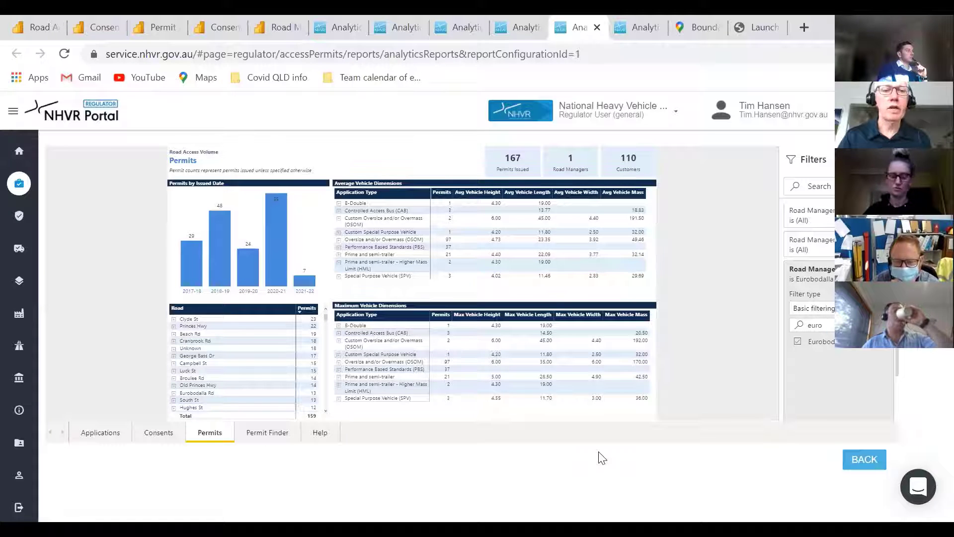
click(276, 248)
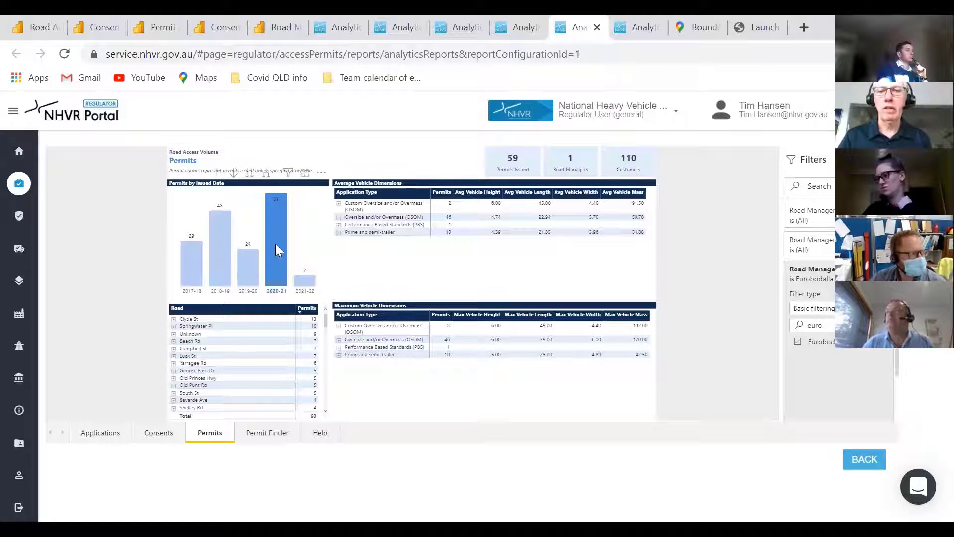